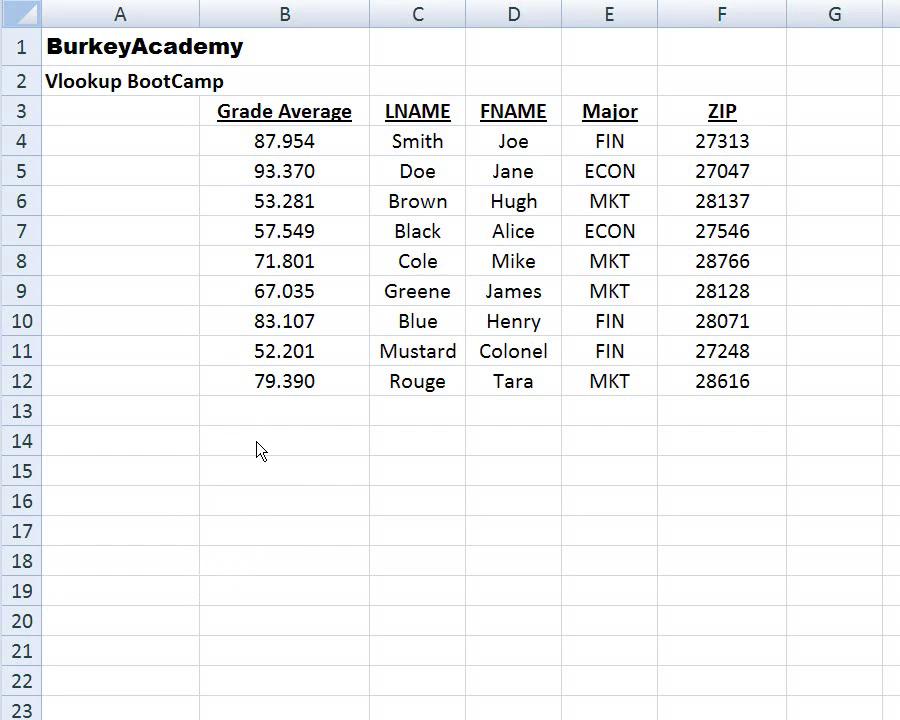
Enter the VLOOKUP syntax in cell B14 as literal text: =vlookup(what,where, column #, 0 or 1.
click(231, 443)
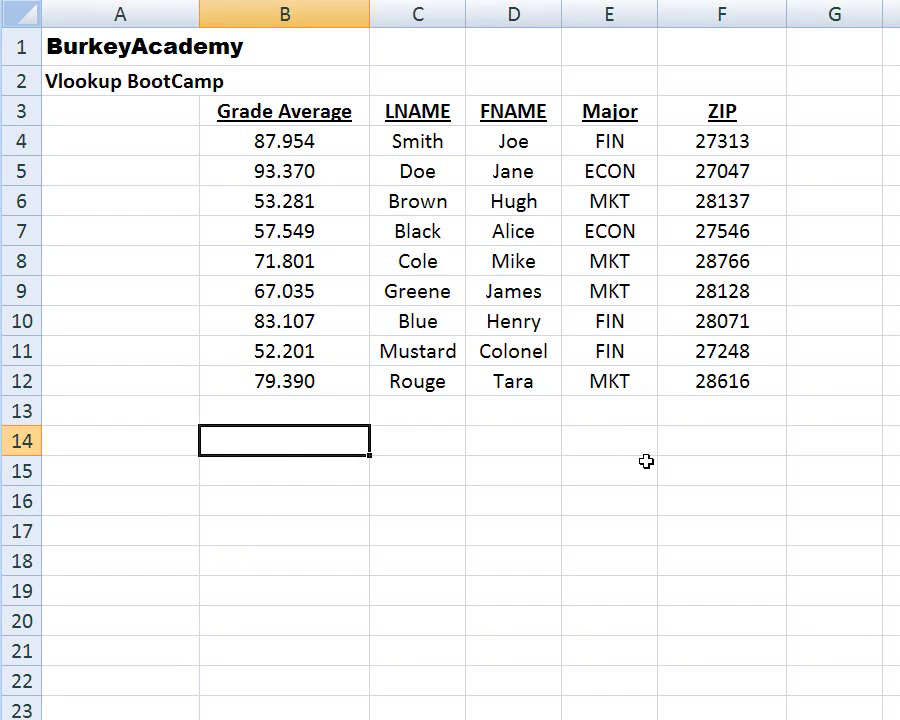
text(')
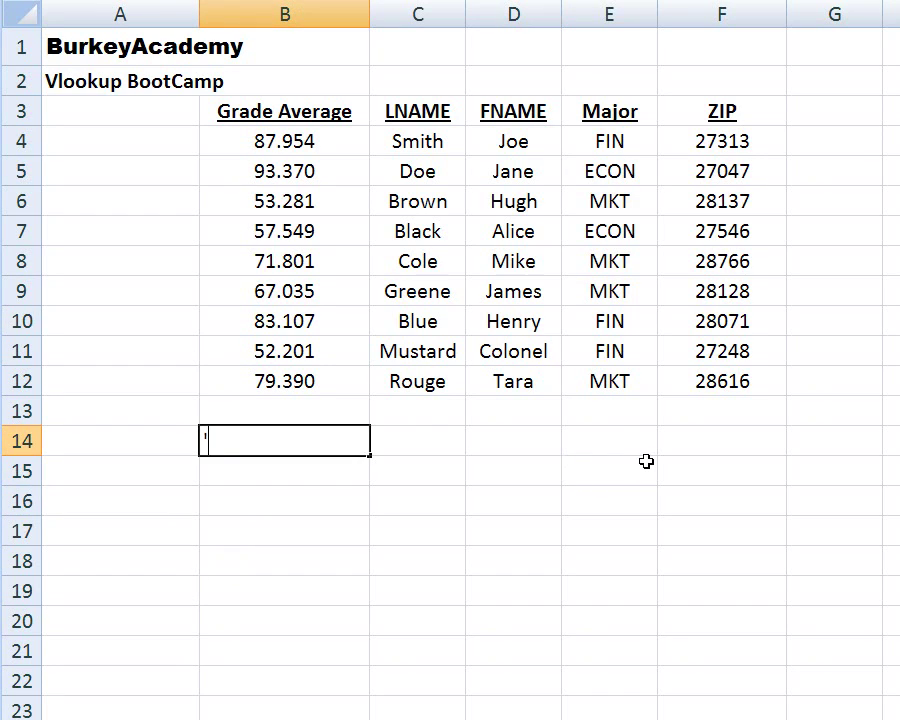
text(=vlooku)
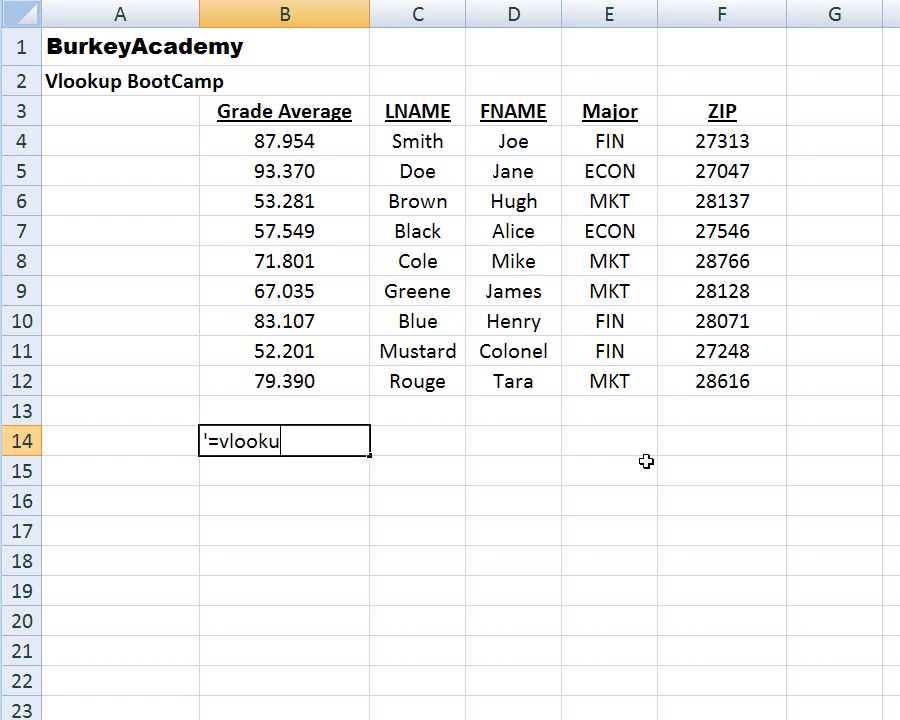
text(p()
text(what)
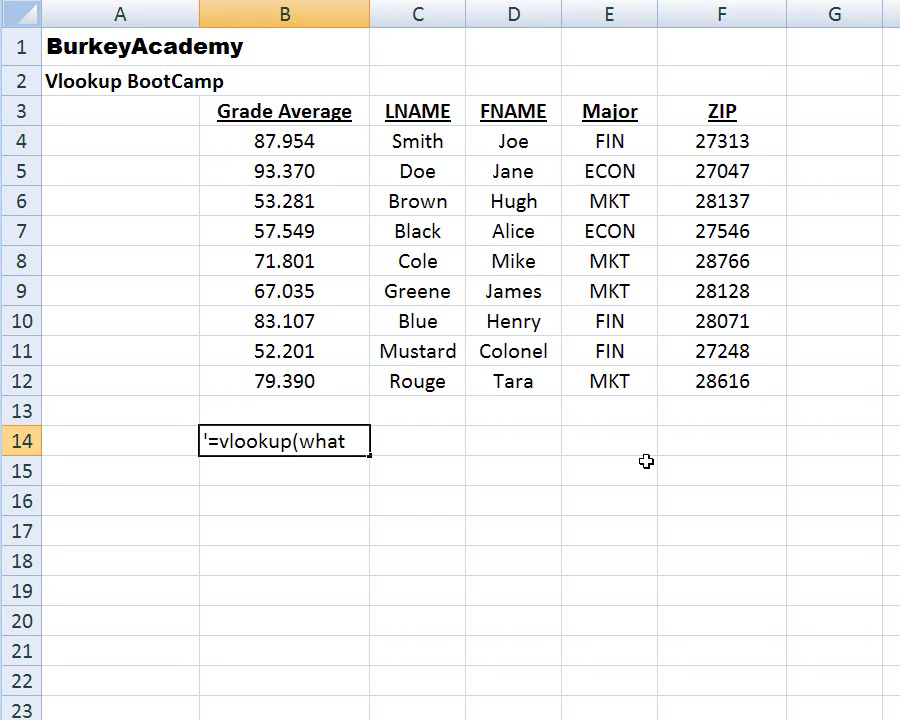
text(,where,)
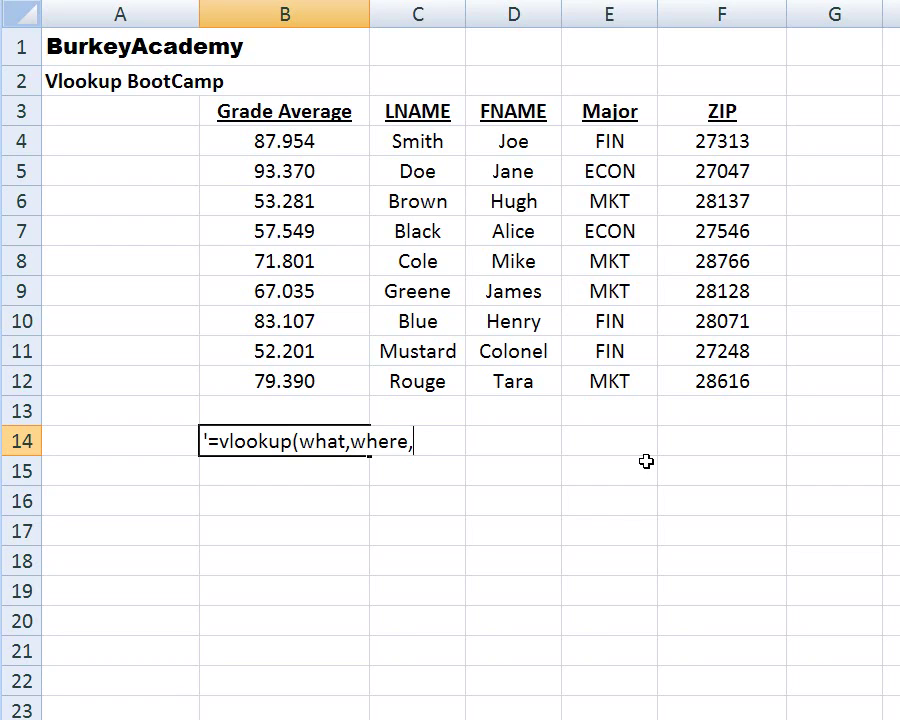
text( column #)
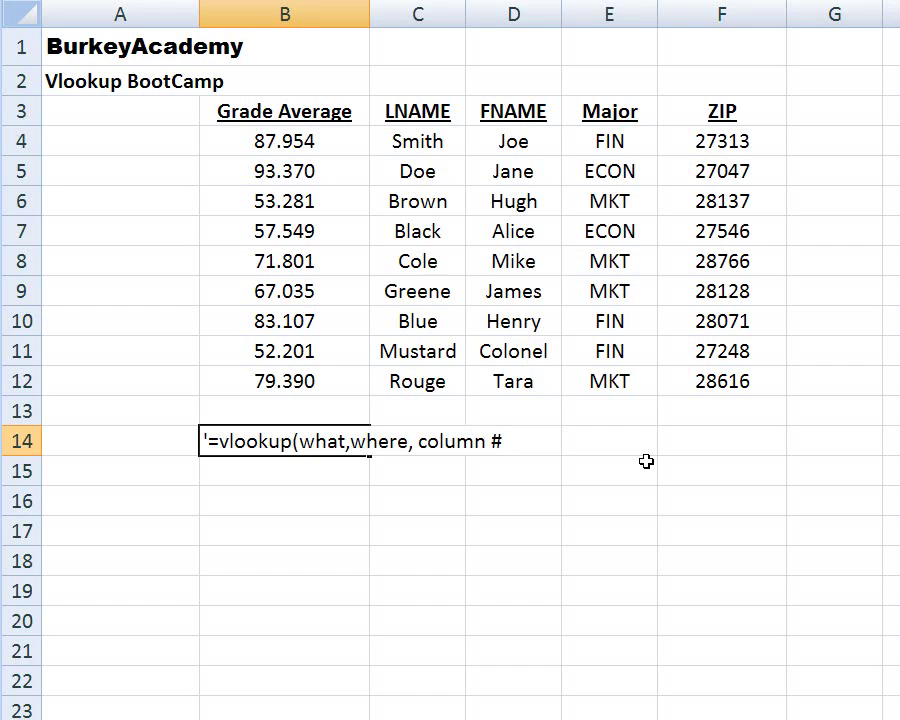
text(,)
text(0 or 1)
key(ctrl+Return)
key(Left)
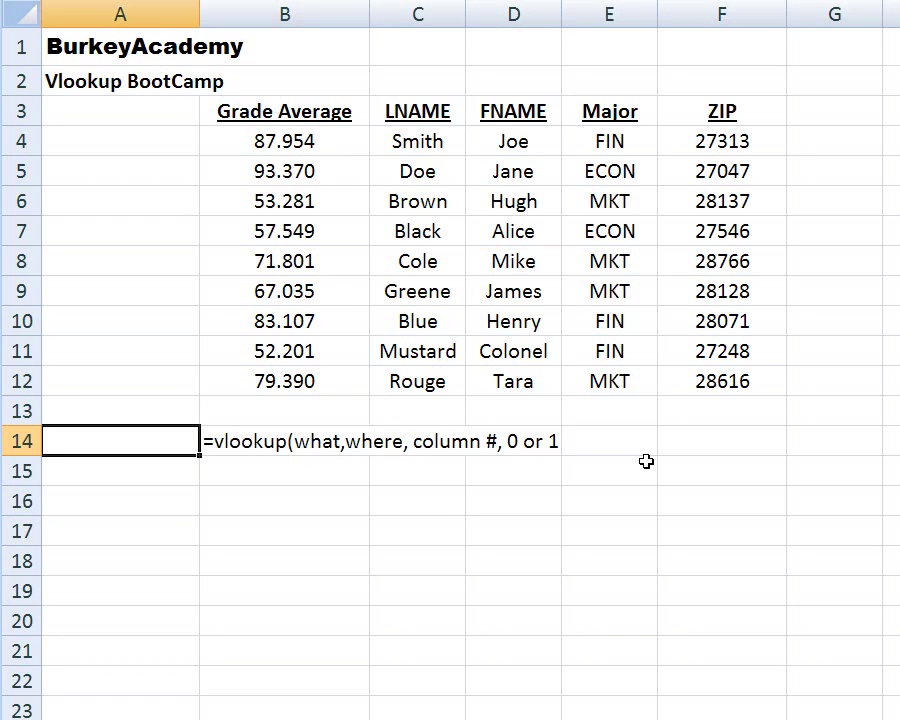
Complete the syntax note in cell B14 with a closing parenthesis.
key(Right)
key(F2)
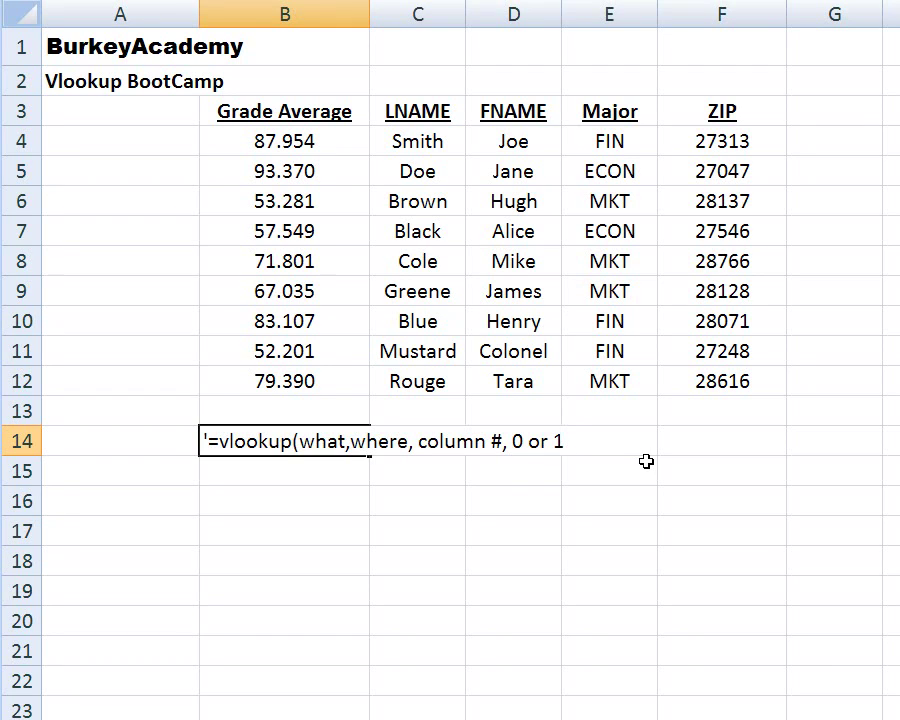
text())
key(Return)
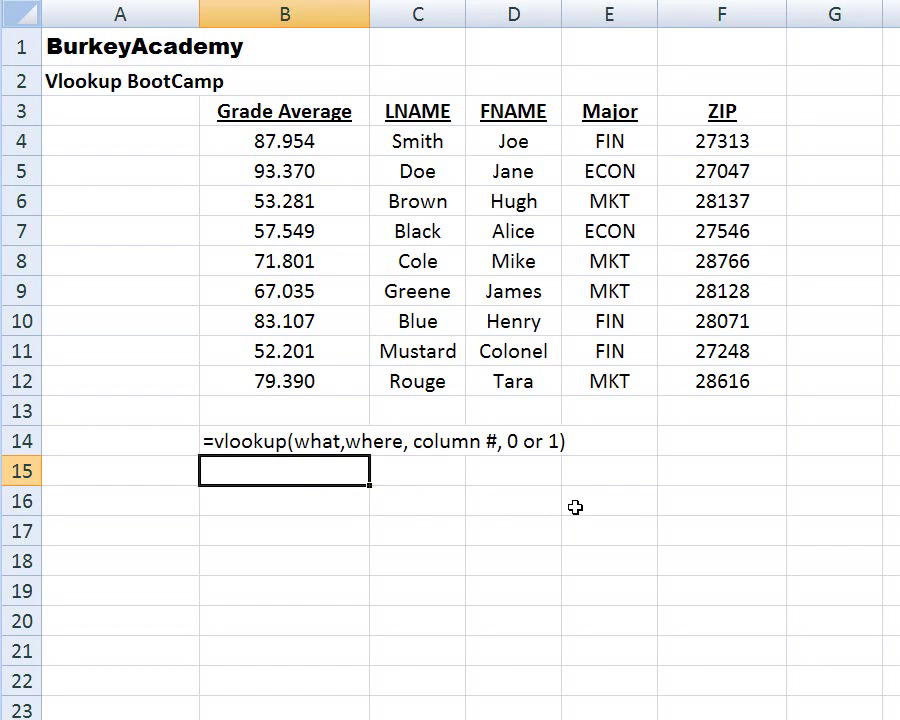
Examine the ZIP codes and the LNAME and FNAME columns of the student table.
drag(741, 139, 711, 370)
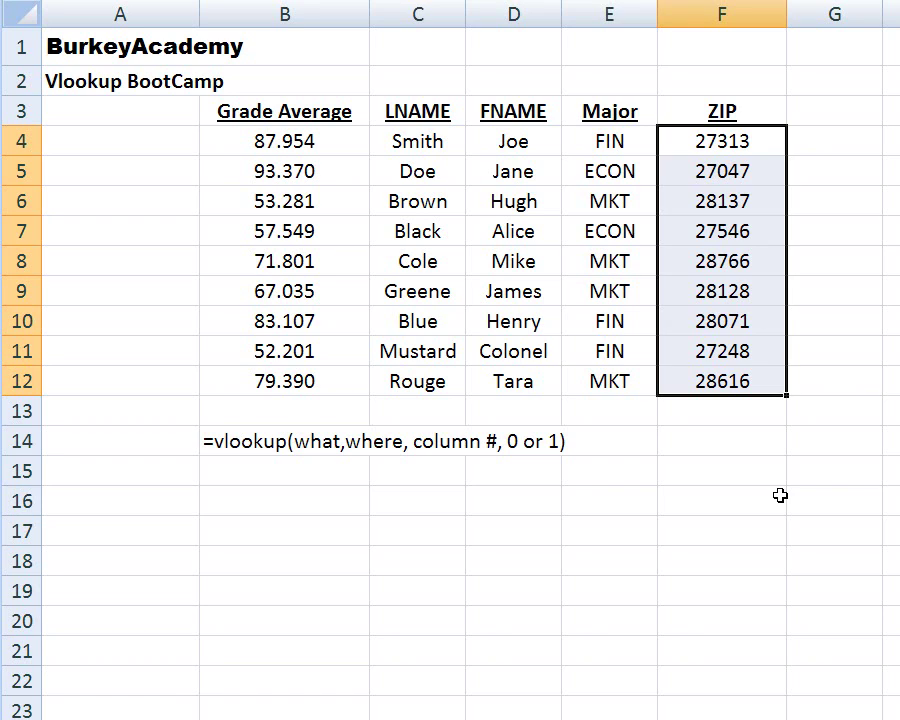
drag(410, 145, 478, 374)
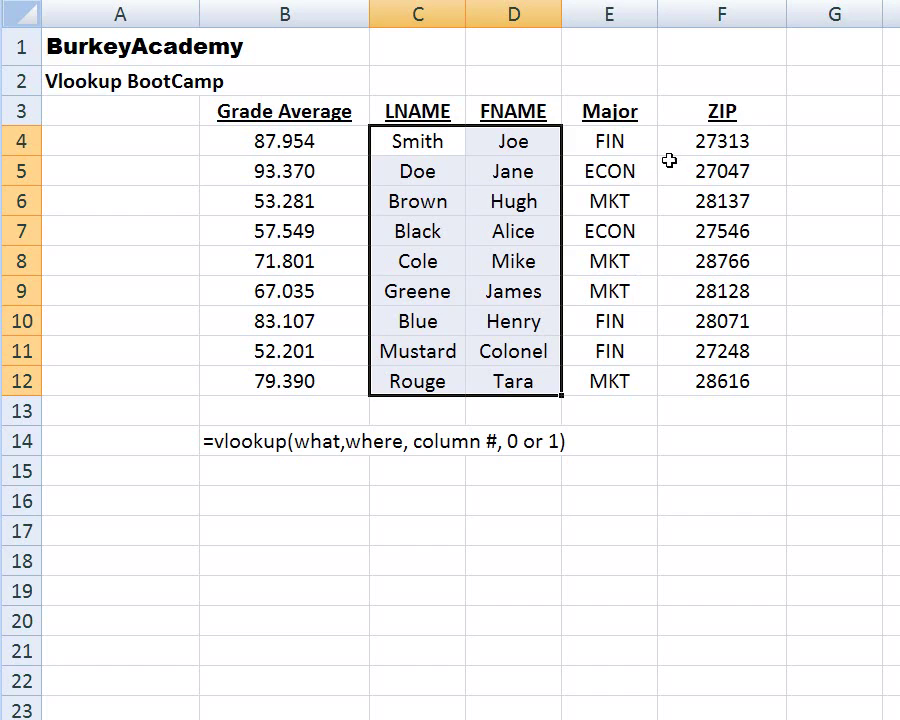
click(720, 141)
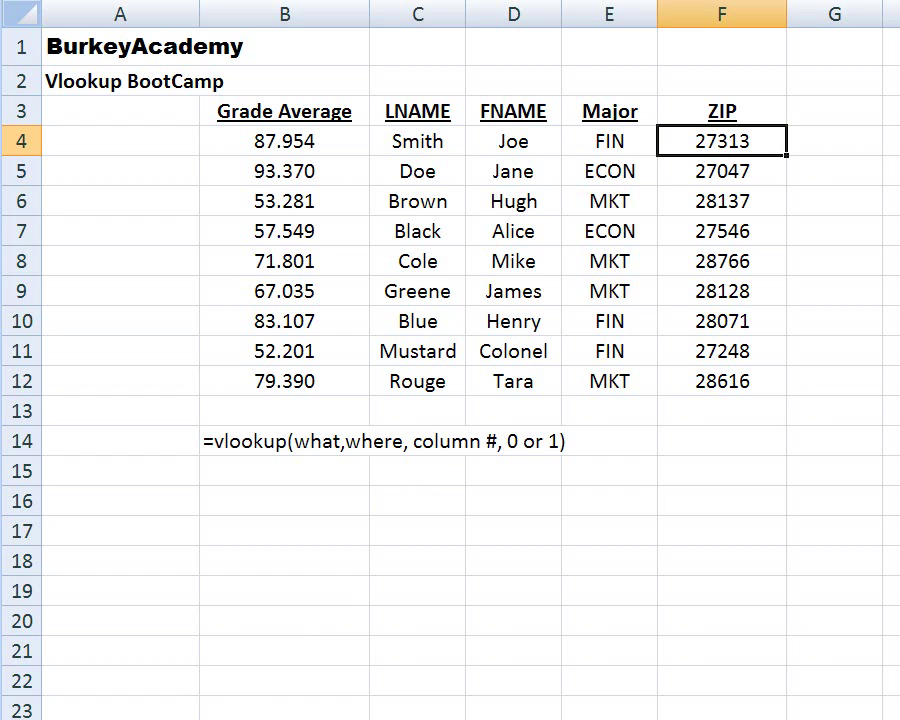
Examine the MEDINC, LFP, UNEMP and ZCTA columns on the sheet with the ZIP code data.
key(ctrl+Page_Down)
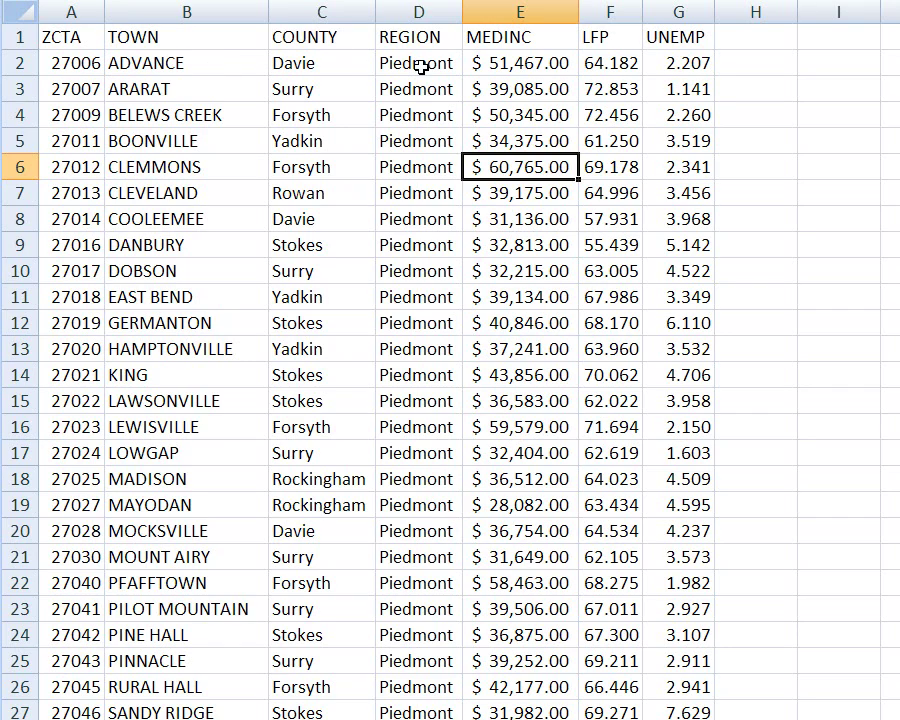
click(517, 64)
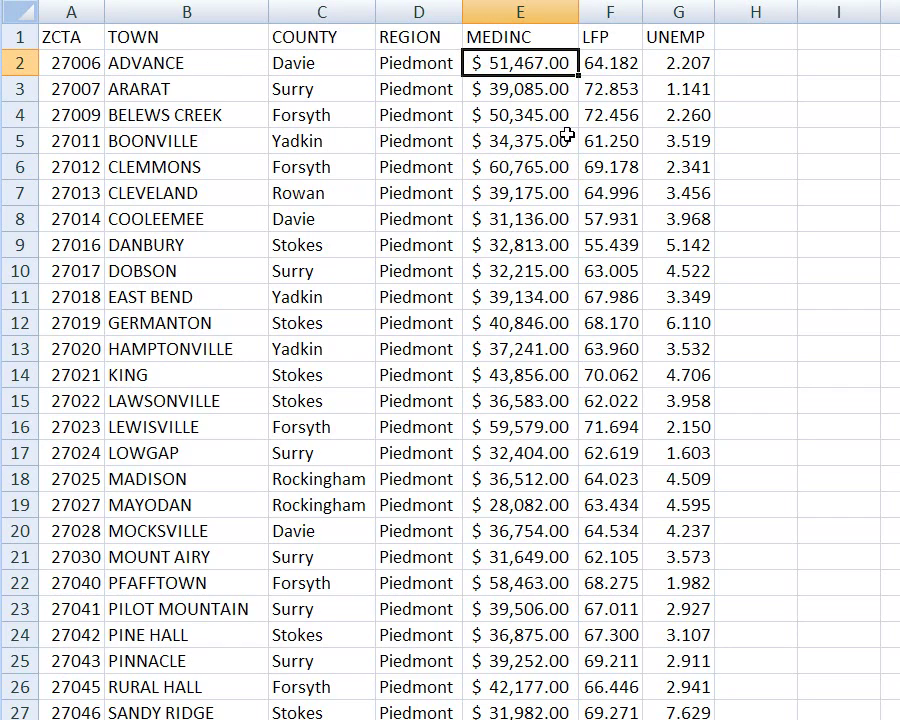
click(586, 65)
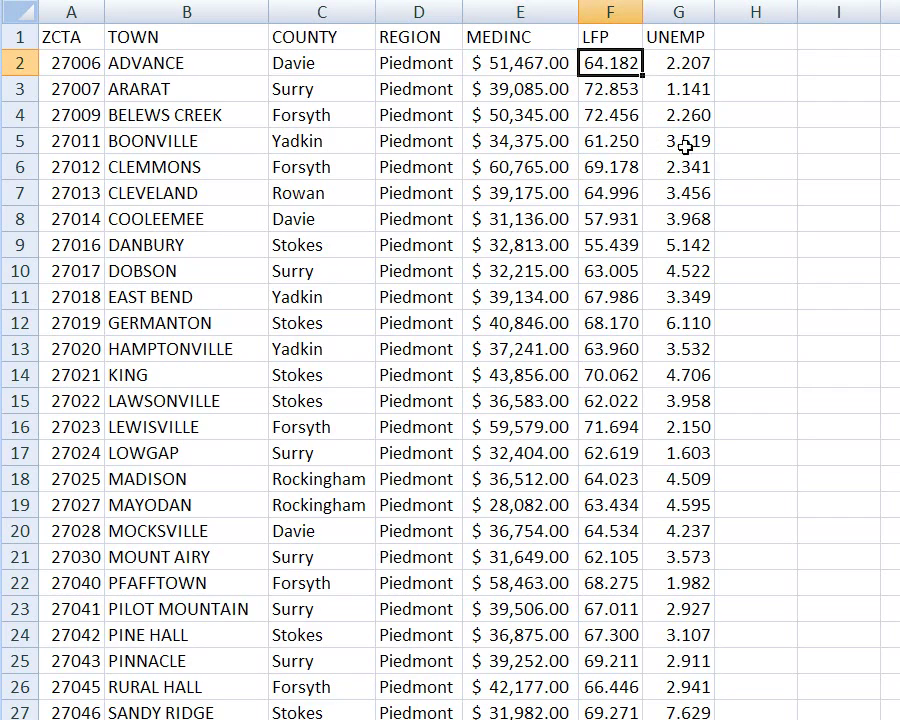
click(703, 61)
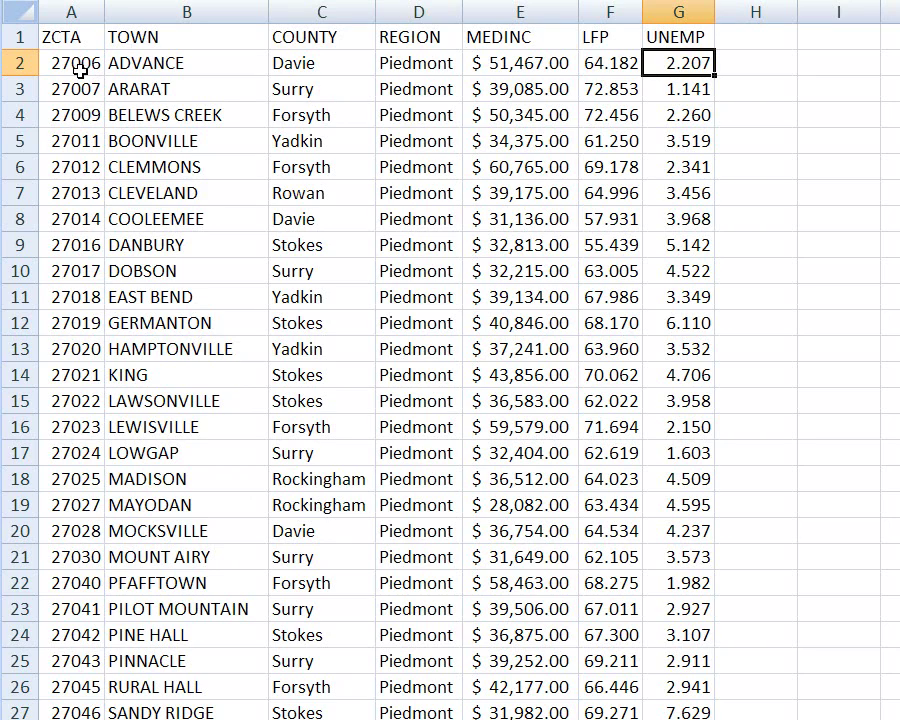
drag(78, 68, 53, 595)
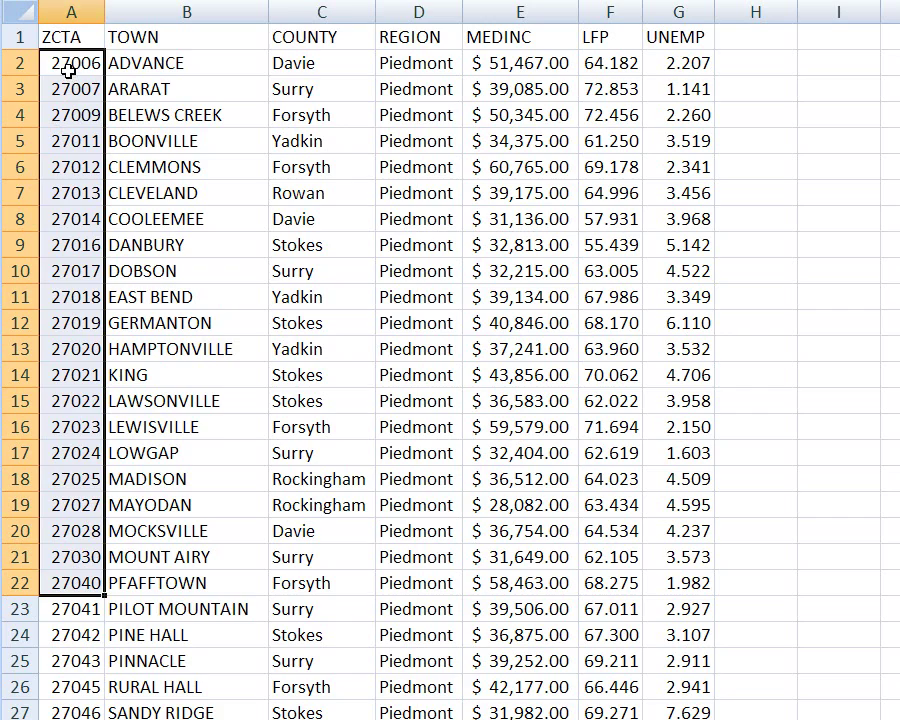
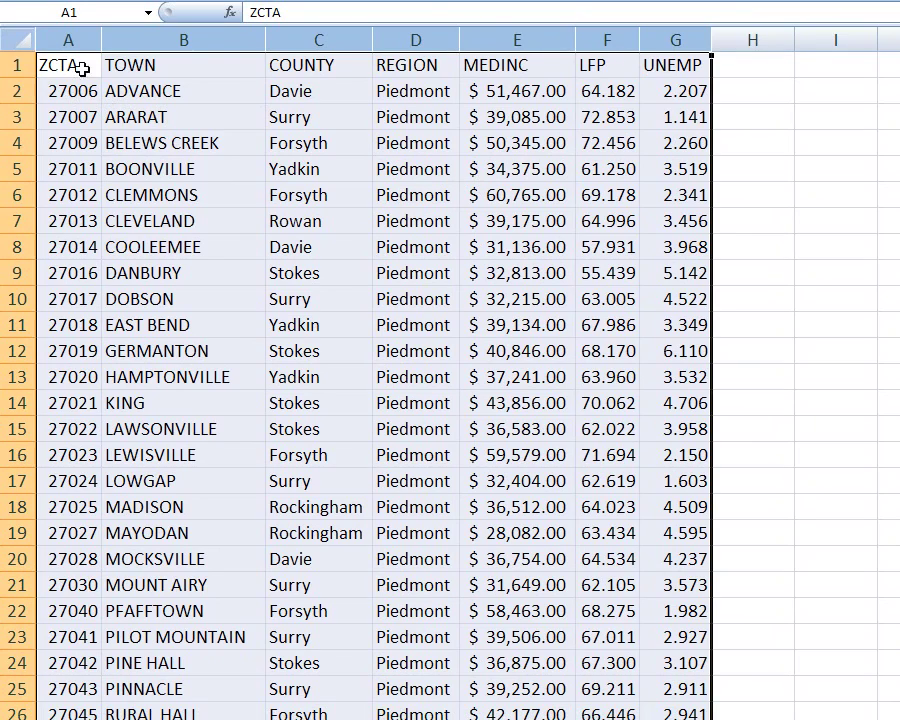
Name the whole columns A through G of the ZIP code data ziptable.
click(675, 60)
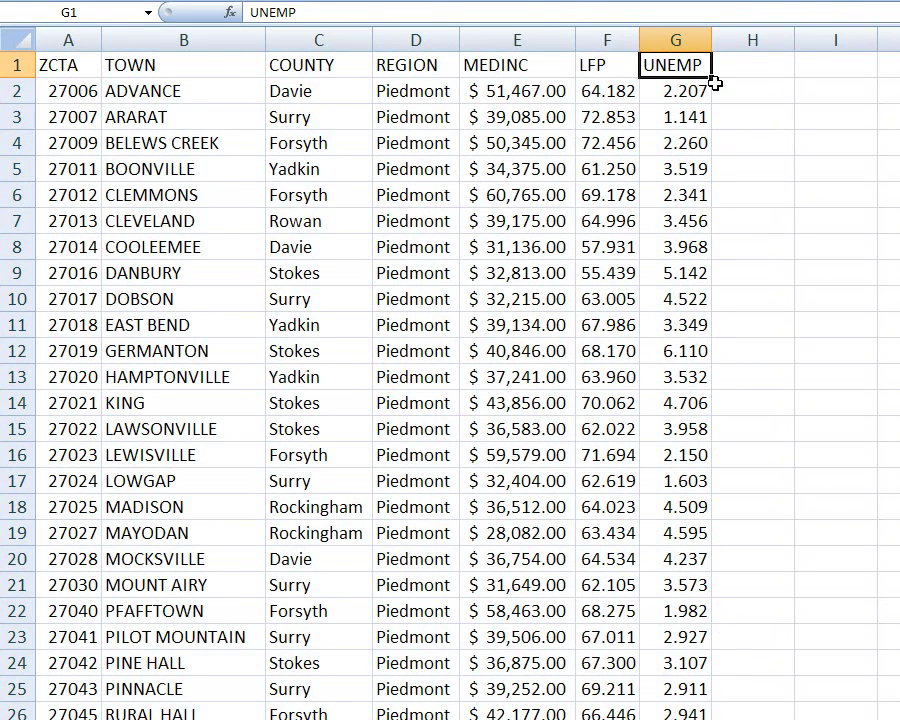
drag(58, 44, 662, 68)
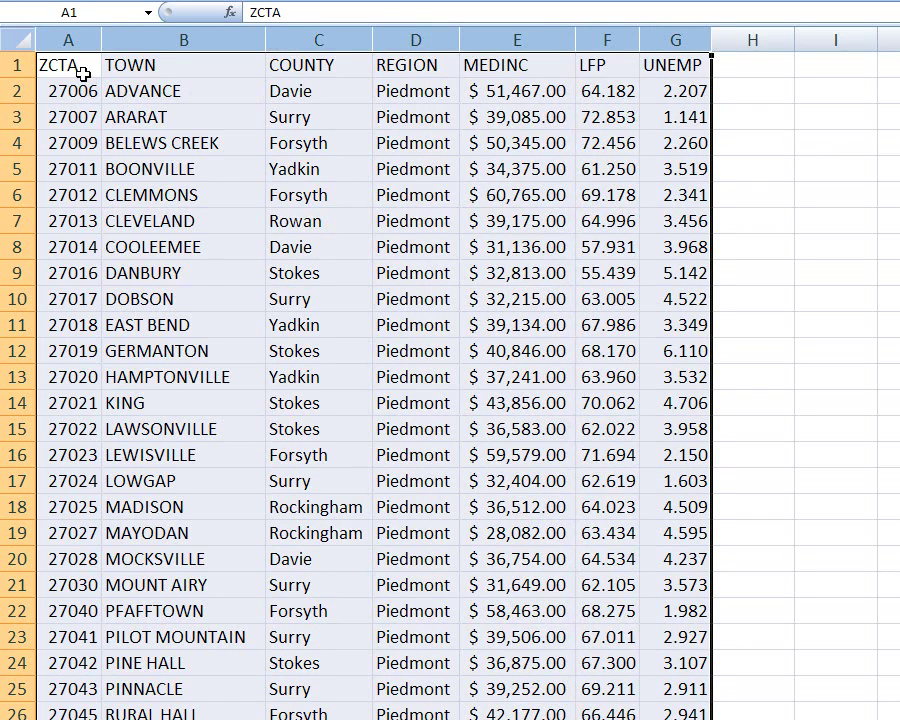
drag(58, 58, 695, 503)
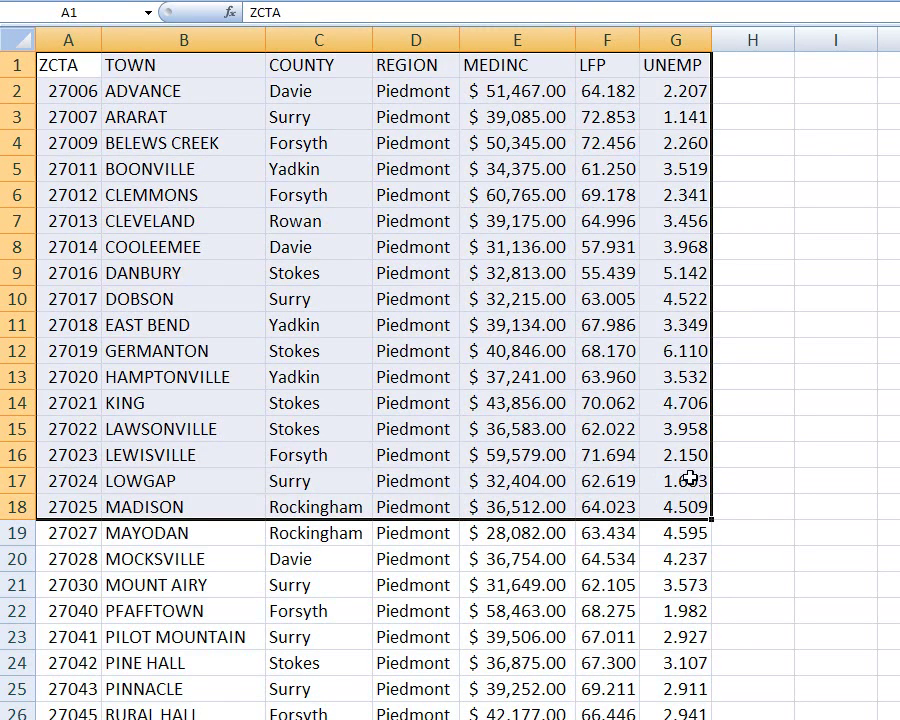
drag(68, 40, 704, 64)
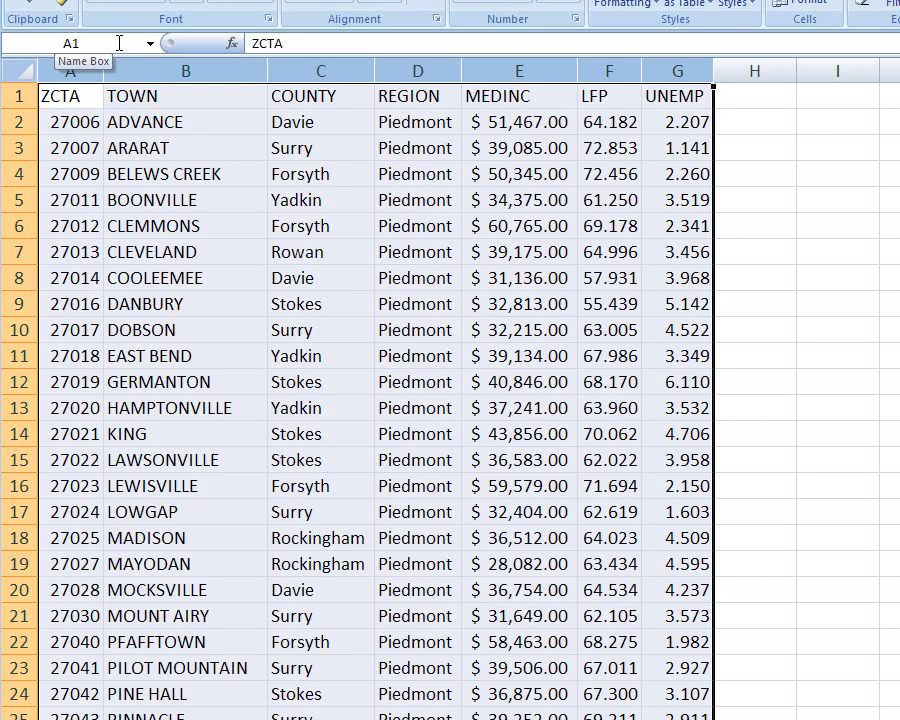
click(119, 43)
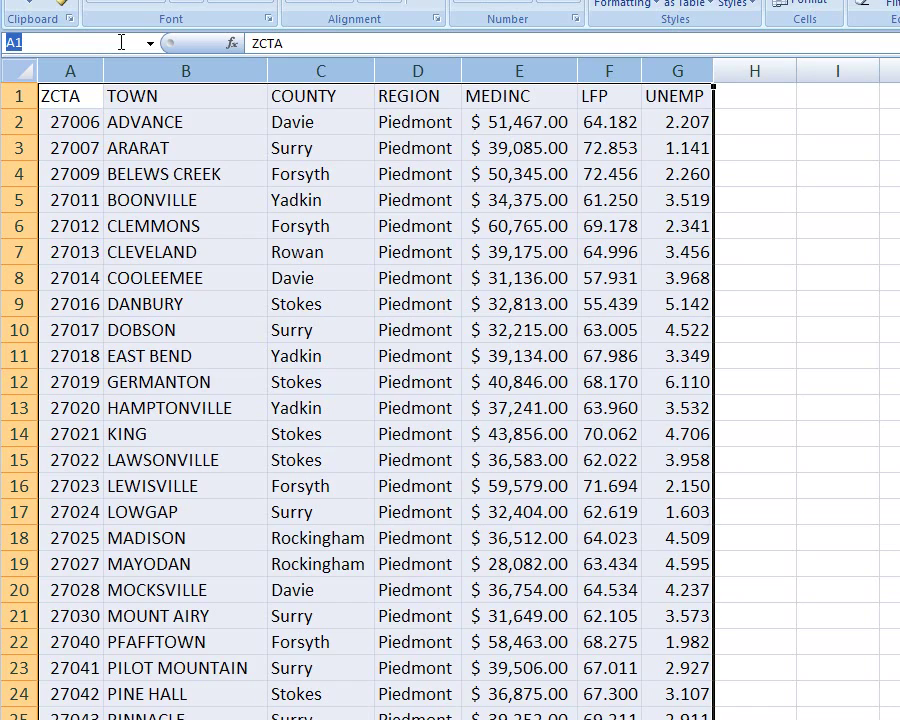
text(ziptable)
key(Return)
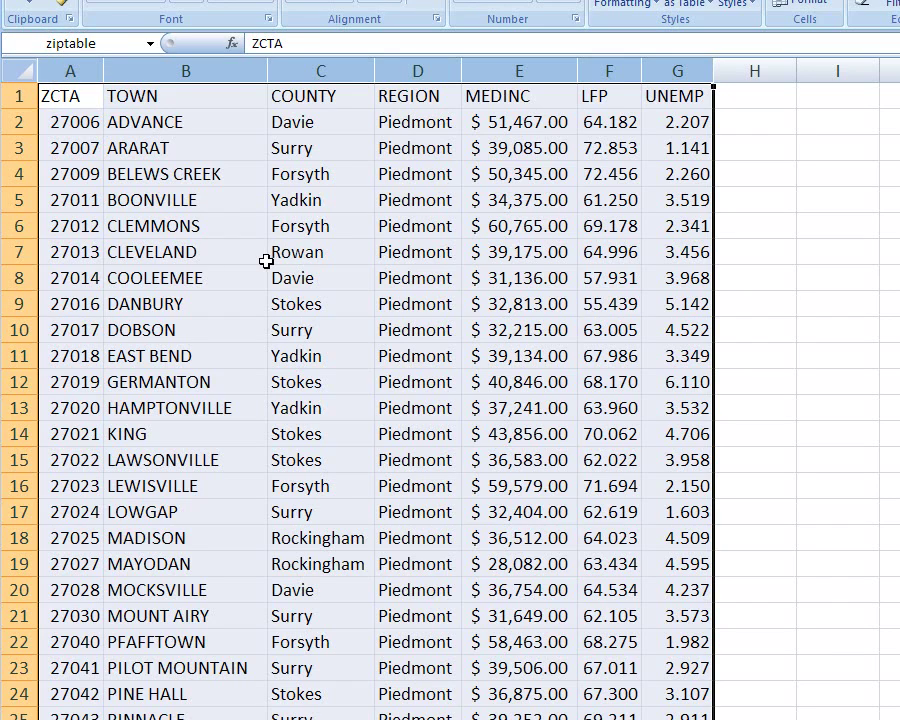
Check the named range ziptable by jumping to it by name from another cell.
click(209, 175)
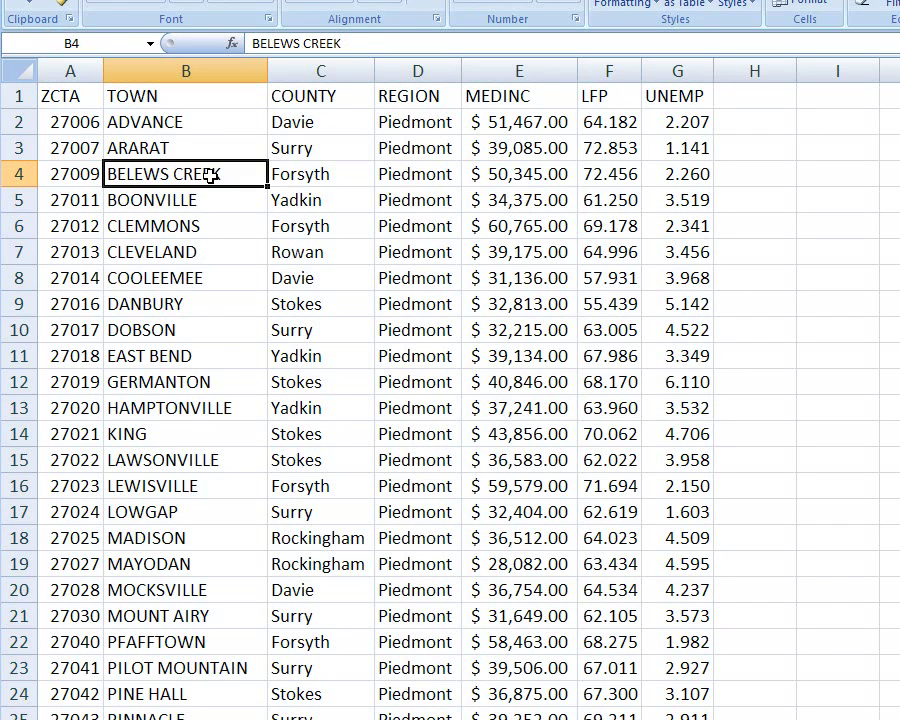
click(152, 45)
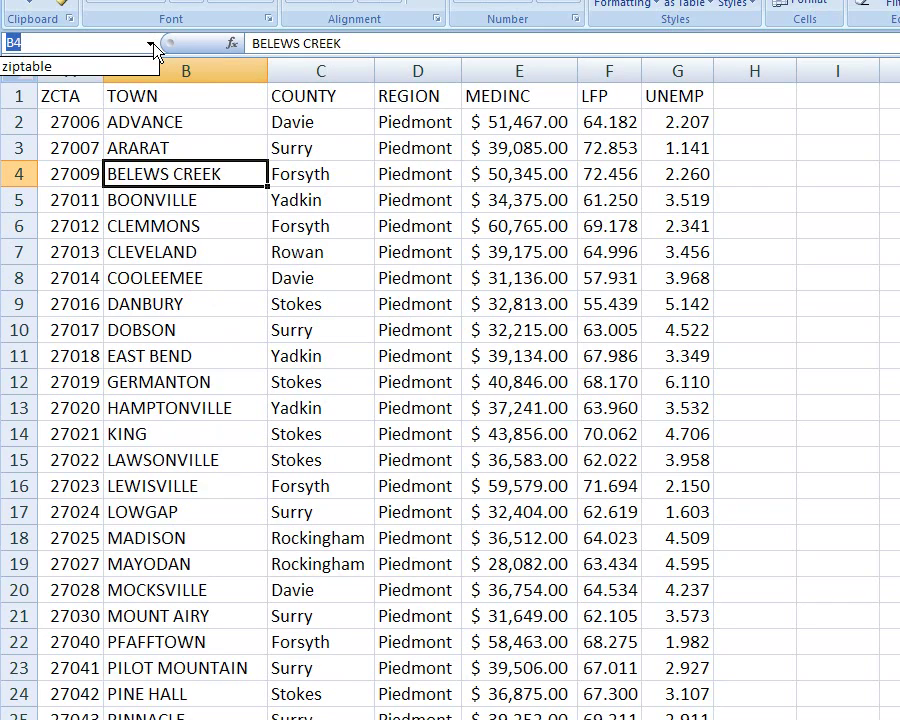
click(35, 75)
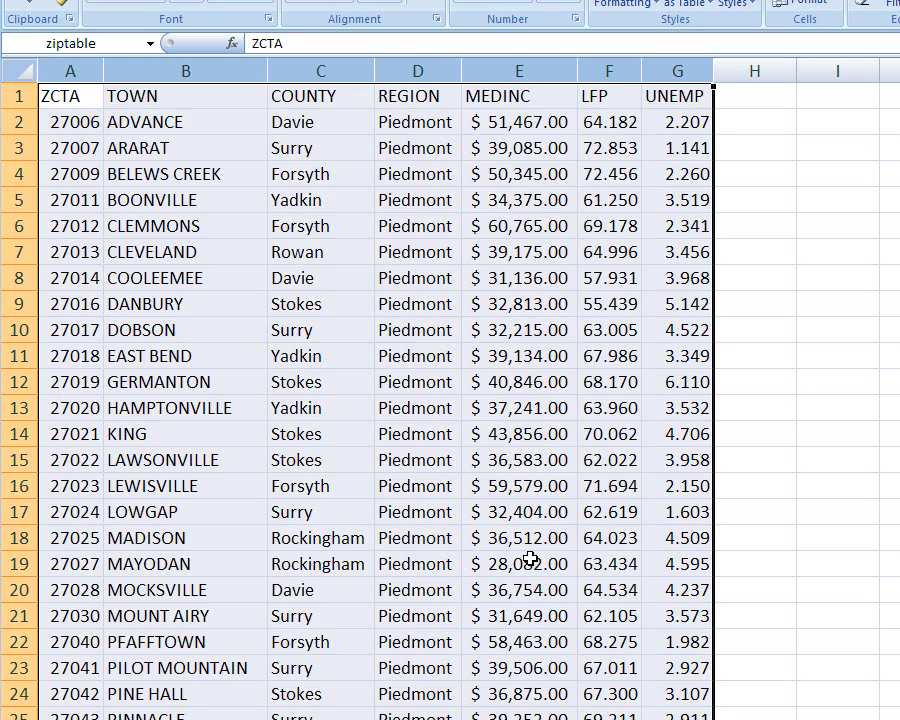
click(125, 250)
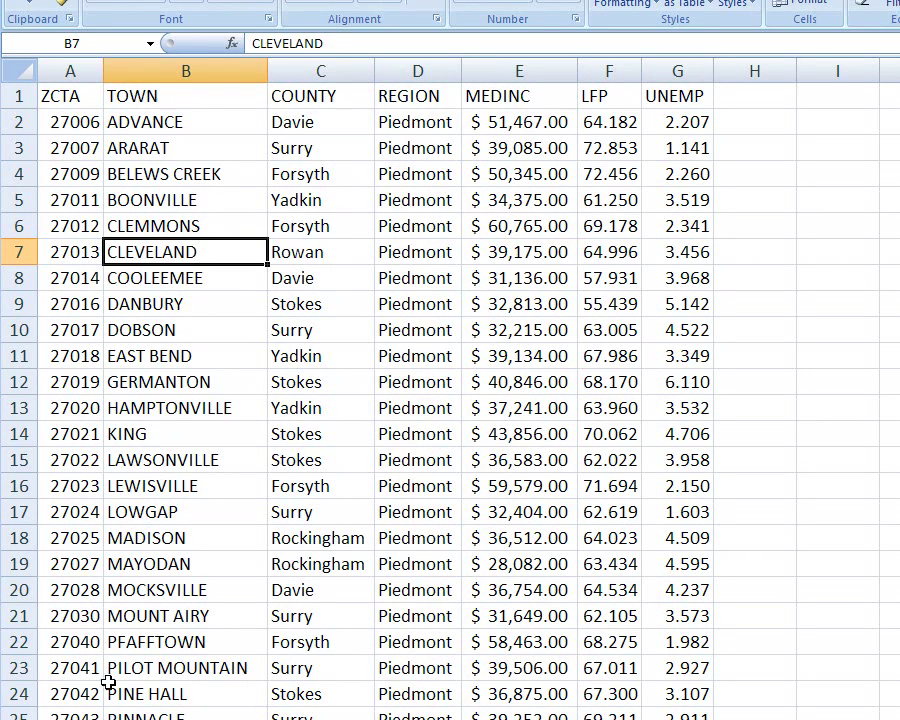
Add the header Town in cell G3 of the student sheet, beside the ZIP column.
key(ctrl+Page_Down)
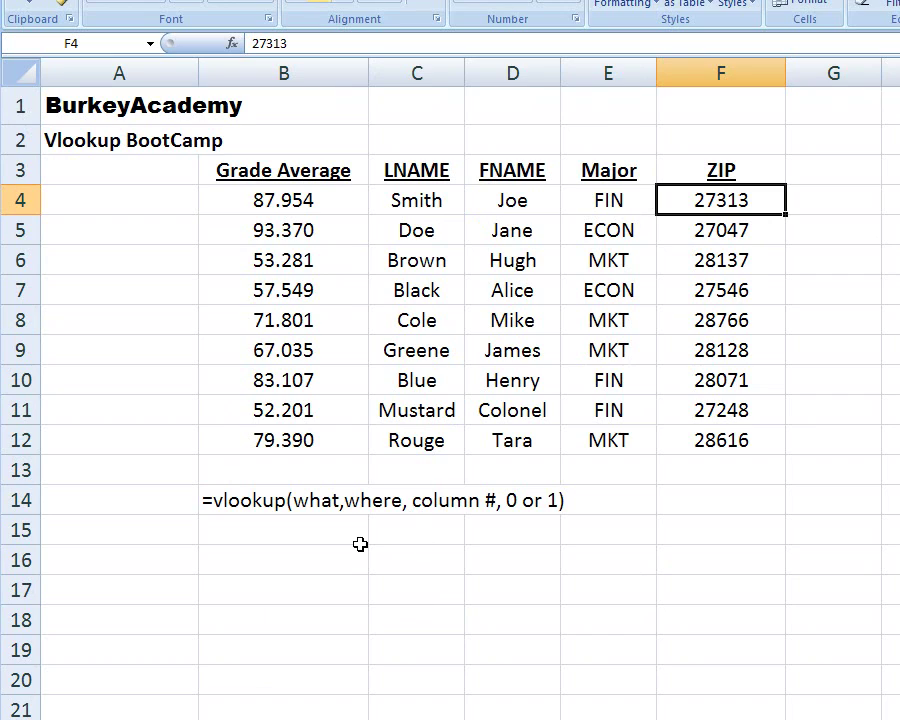
click(833, 174)
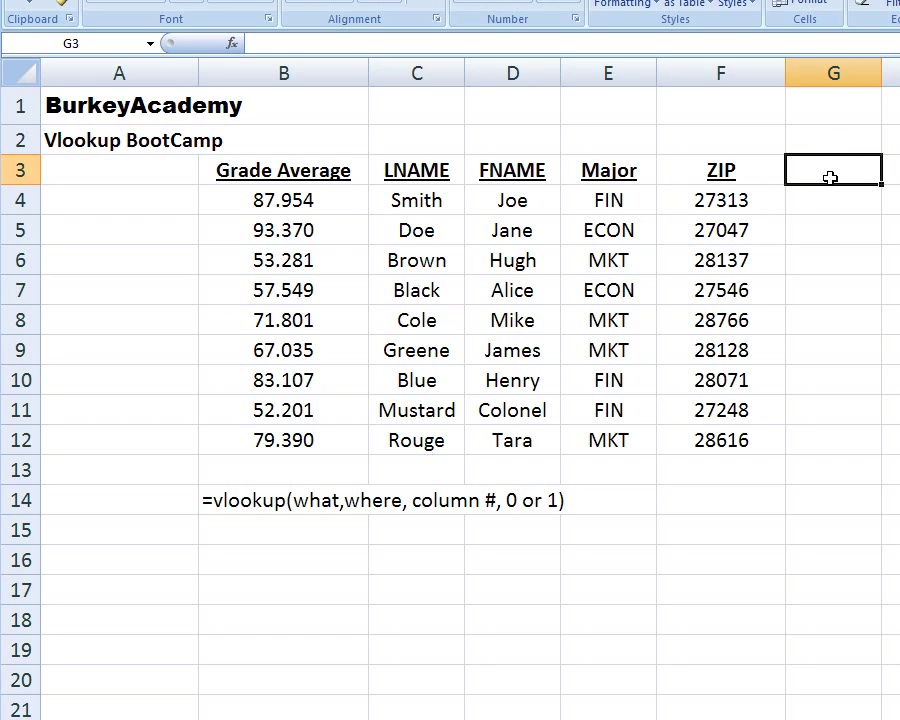
text(Town)
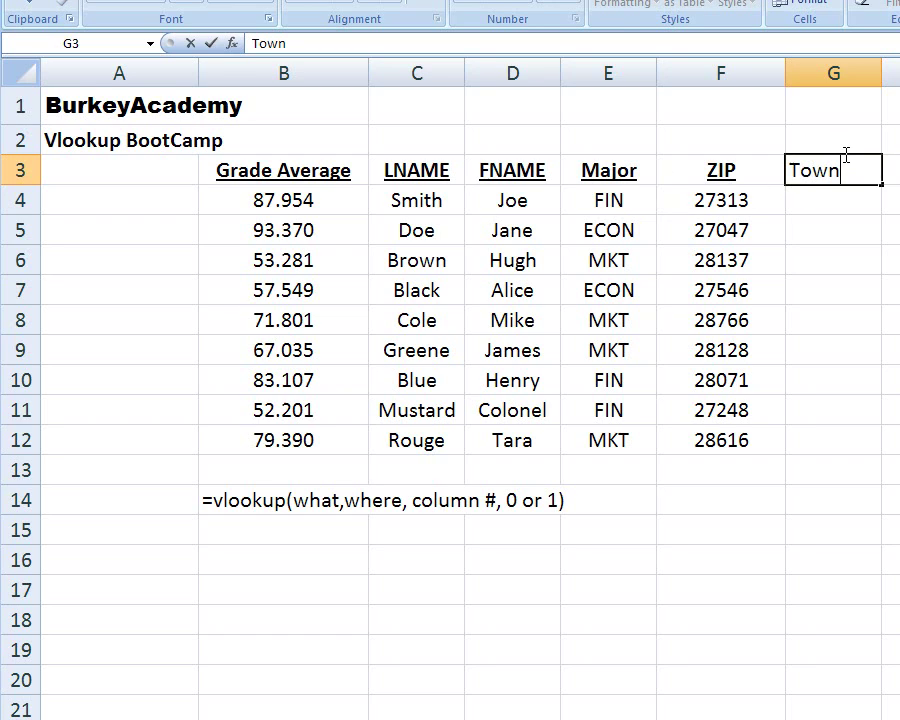
key(Return)
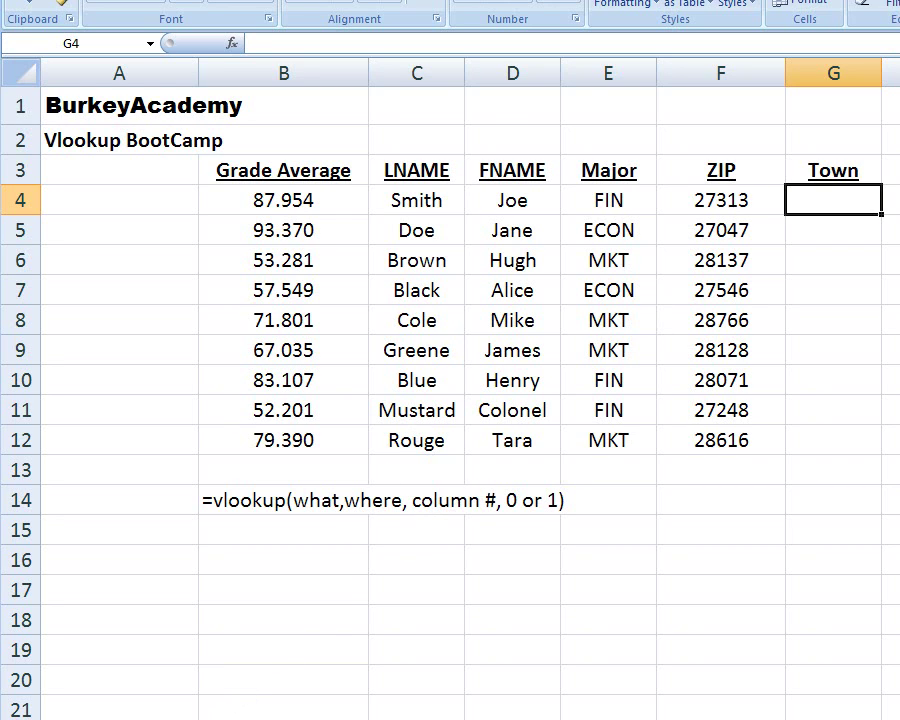
Check the position of the TOWN column relative to ZCTA on the ZIP code data sheet.
key(ctrl+Page_Down)
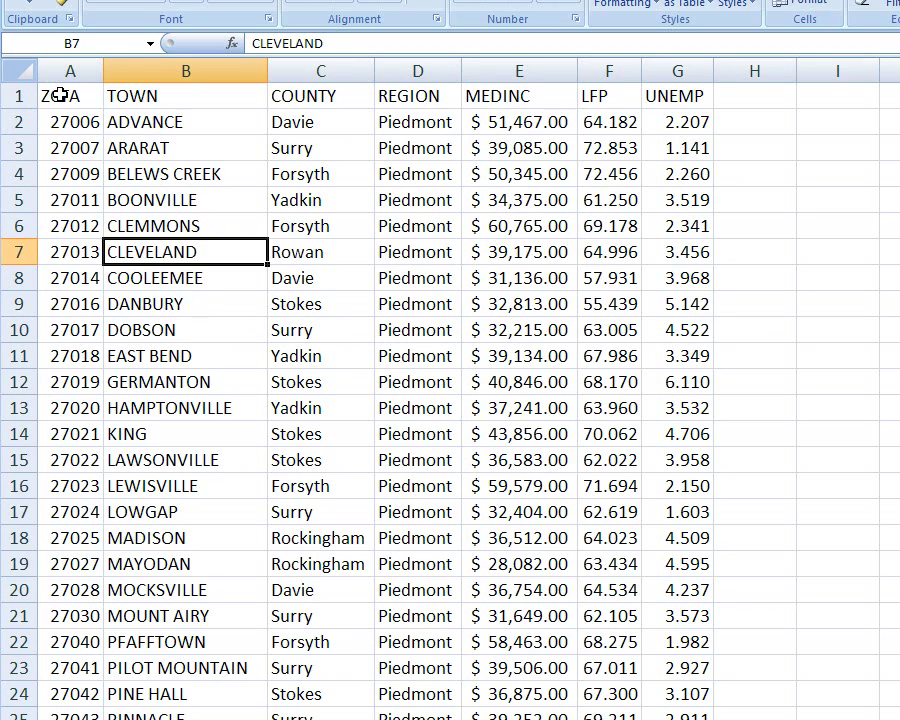
click(62, 93)
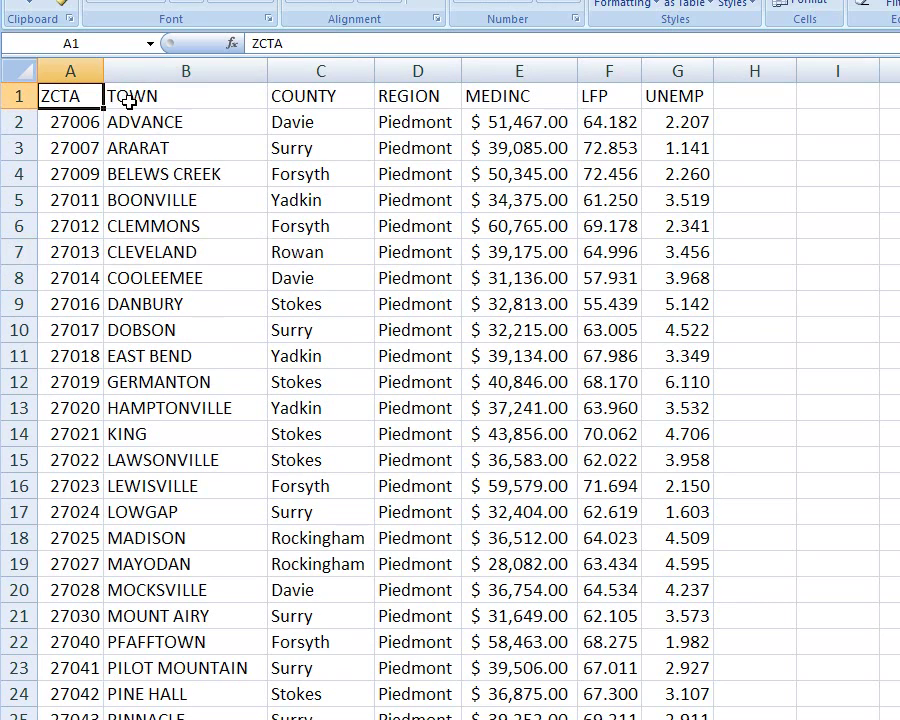
drag(125, 100, 177, 560)
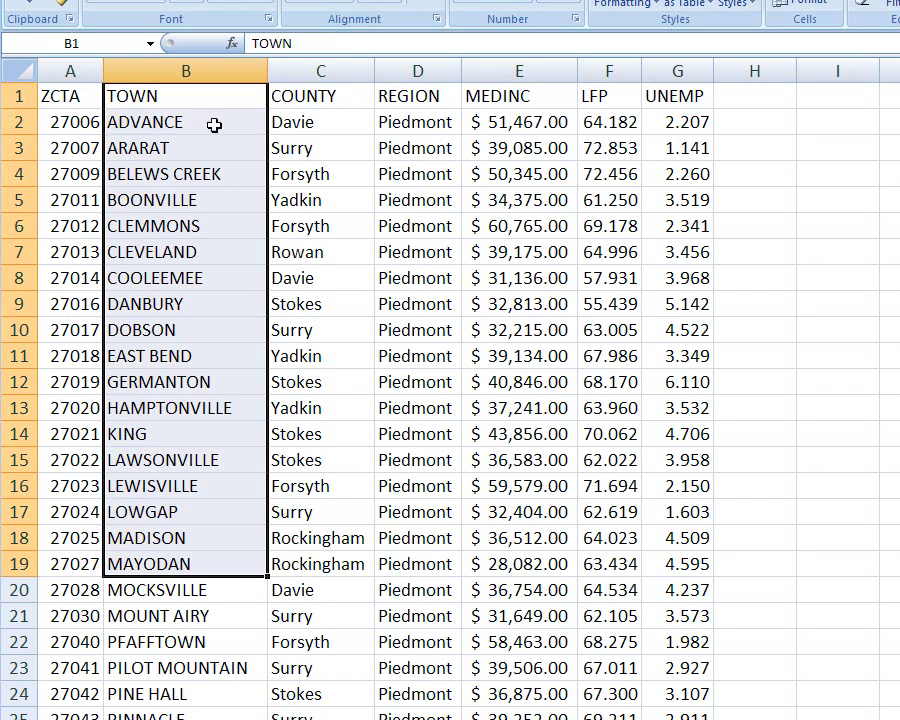
Check the positions of the COUNTY and MEDINC columns by counting across from ZCTA on the ZIP code data sheet.
click(315, 100)
drag(315, 100, 356, 593)
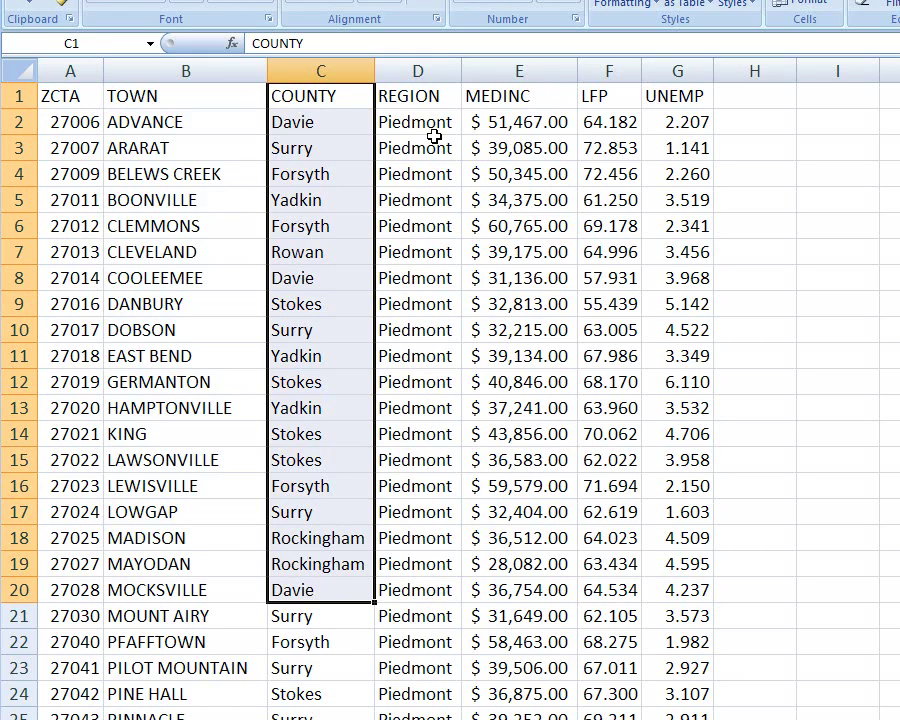
click(75, 122)
key(Right)
key(Right)
key(Right)
key(Right)
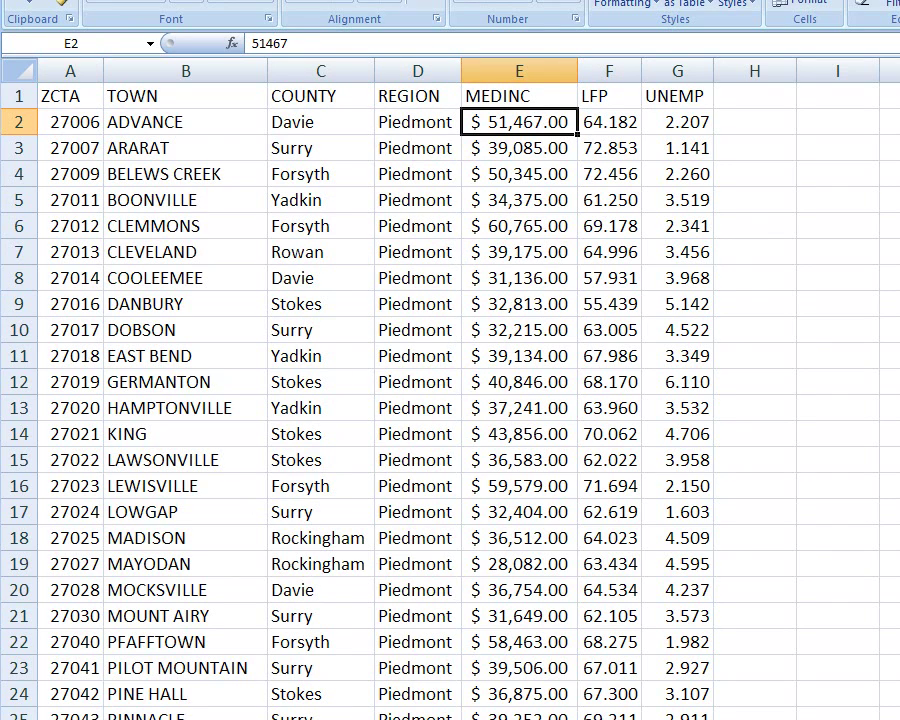
Enter =vlookup(F4,ziptable,2,0) in cell G4 of the student sheet to look up the first student's town by ZIP.
click(96, 716)
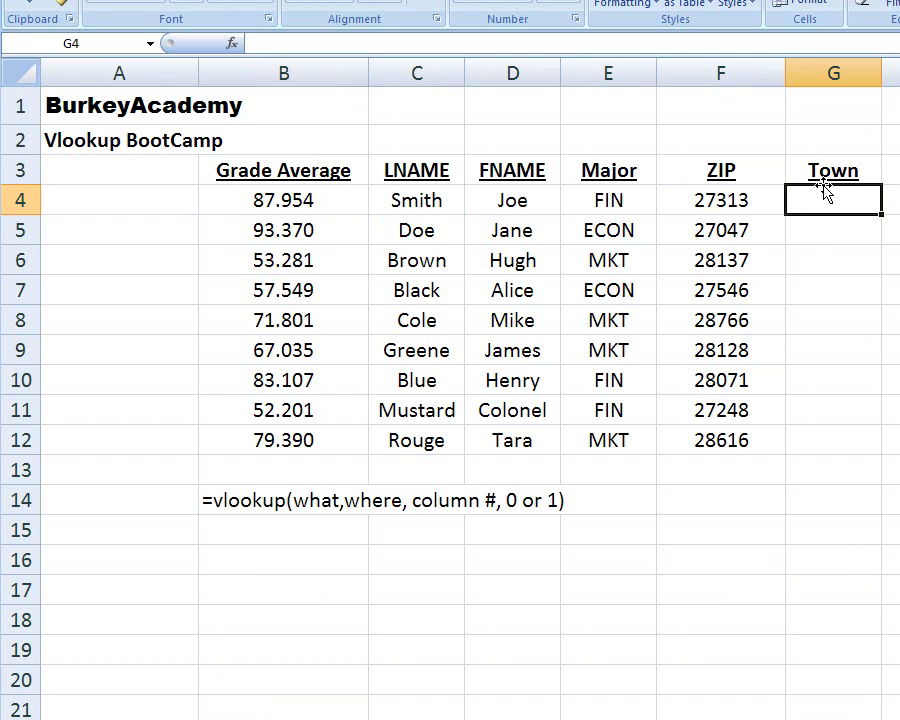
text(=vl)
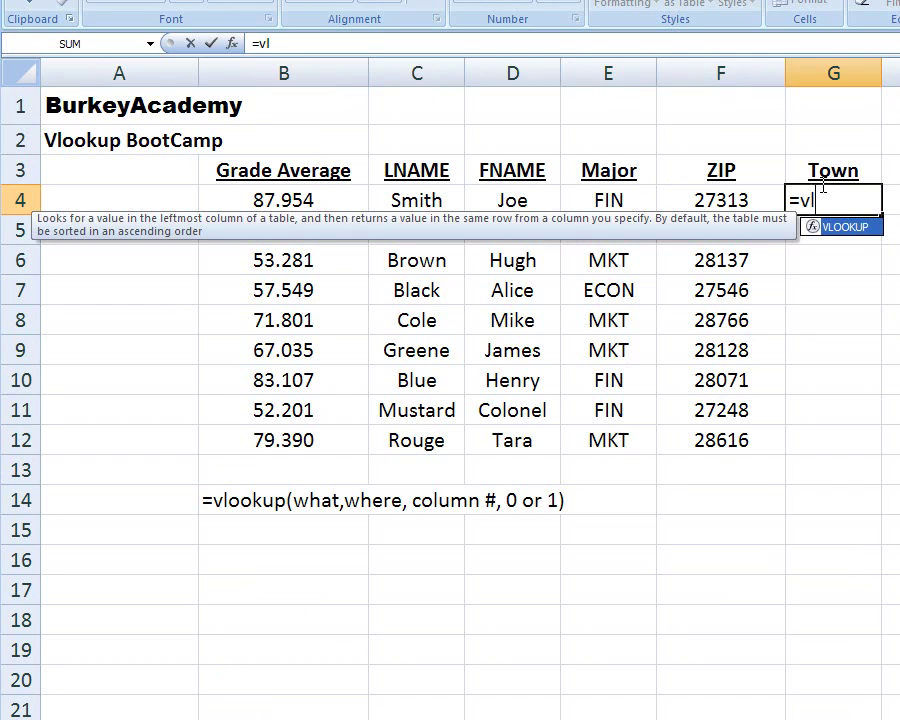
text(ookup()
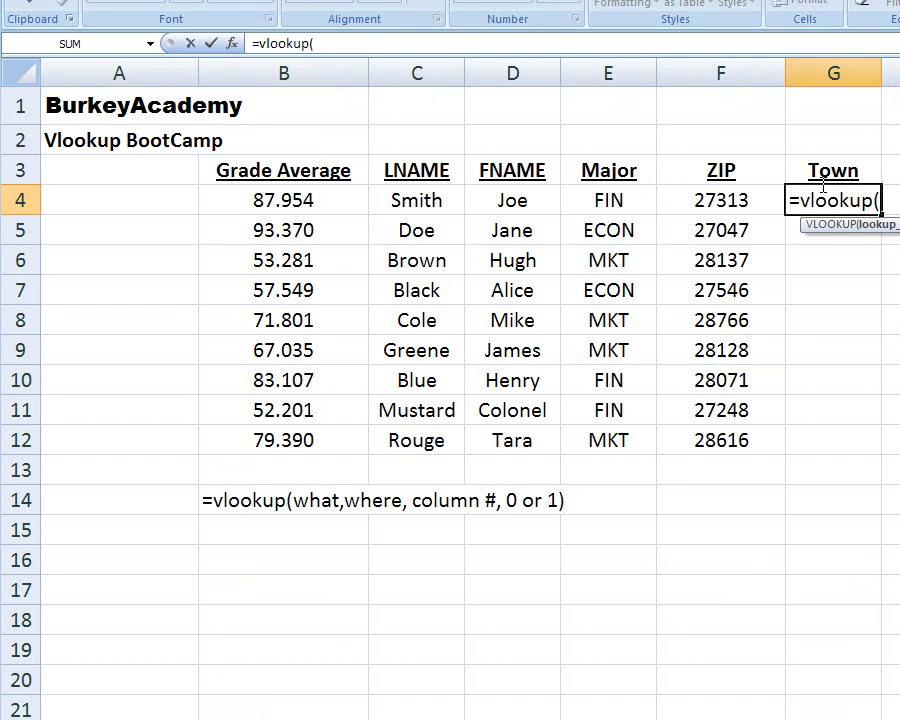
click(730, 200)
text(,)
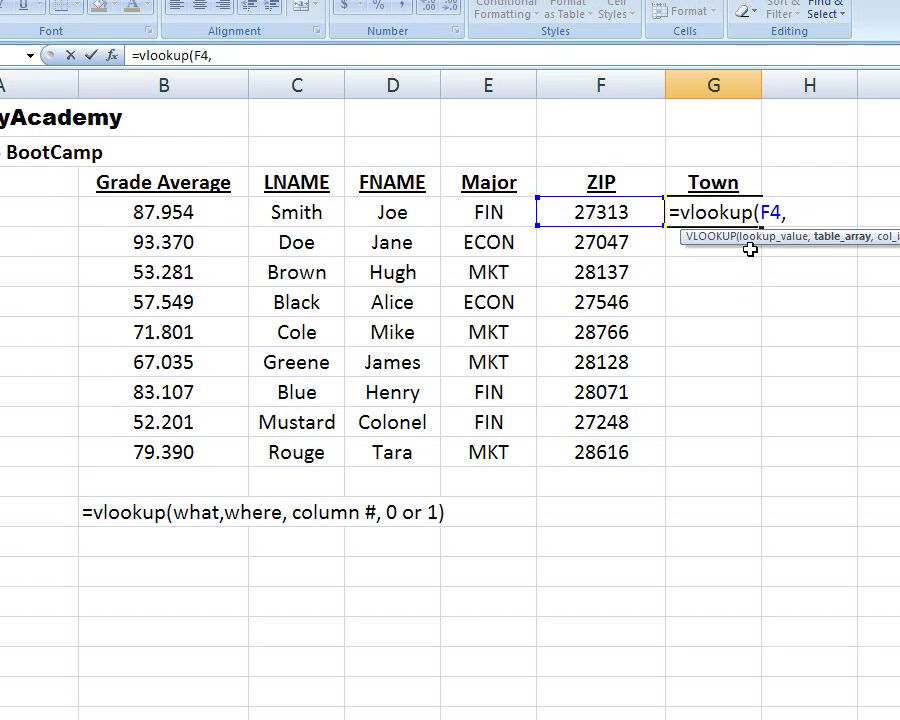
text(ziptabl)
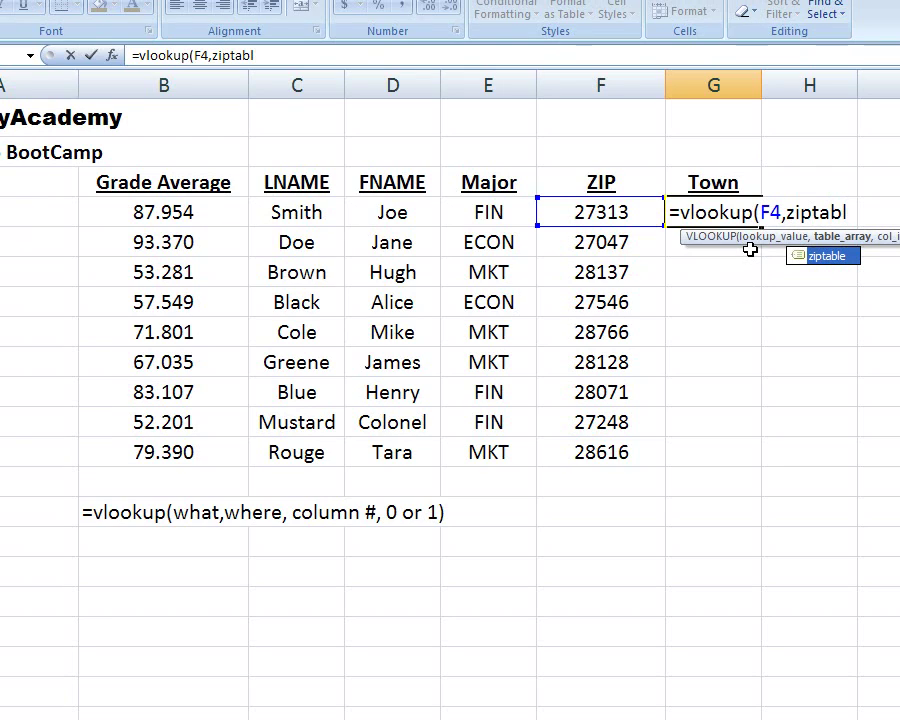
text(e,)
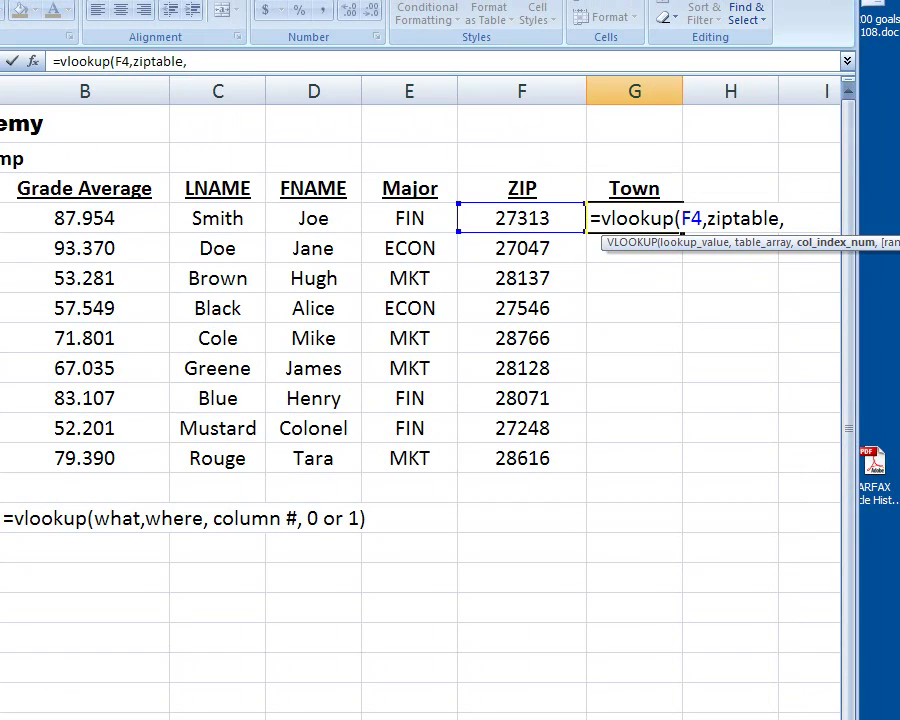
text(2,)
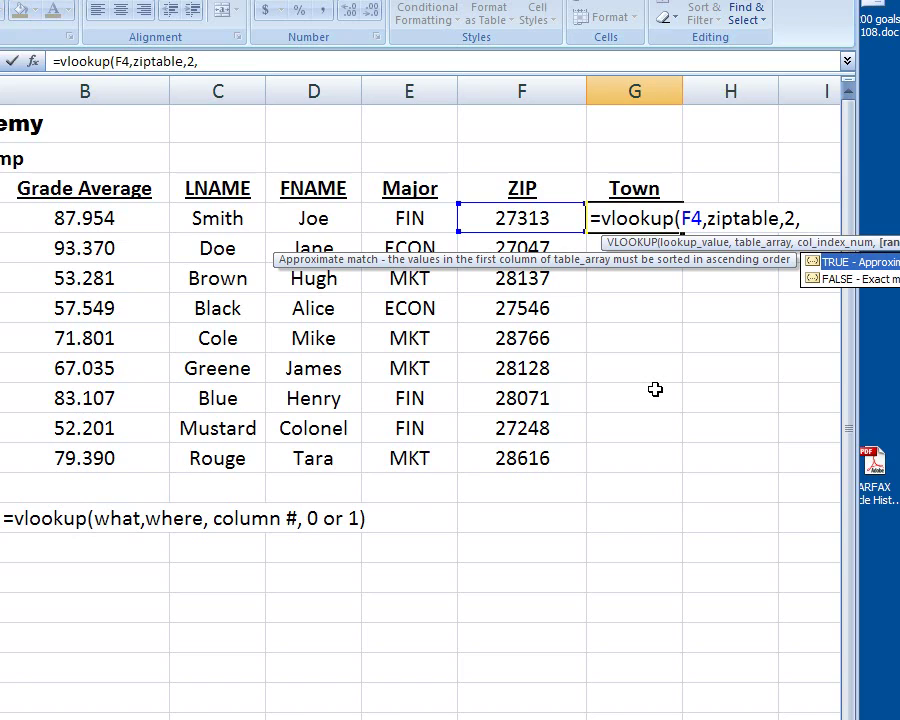
text(0))
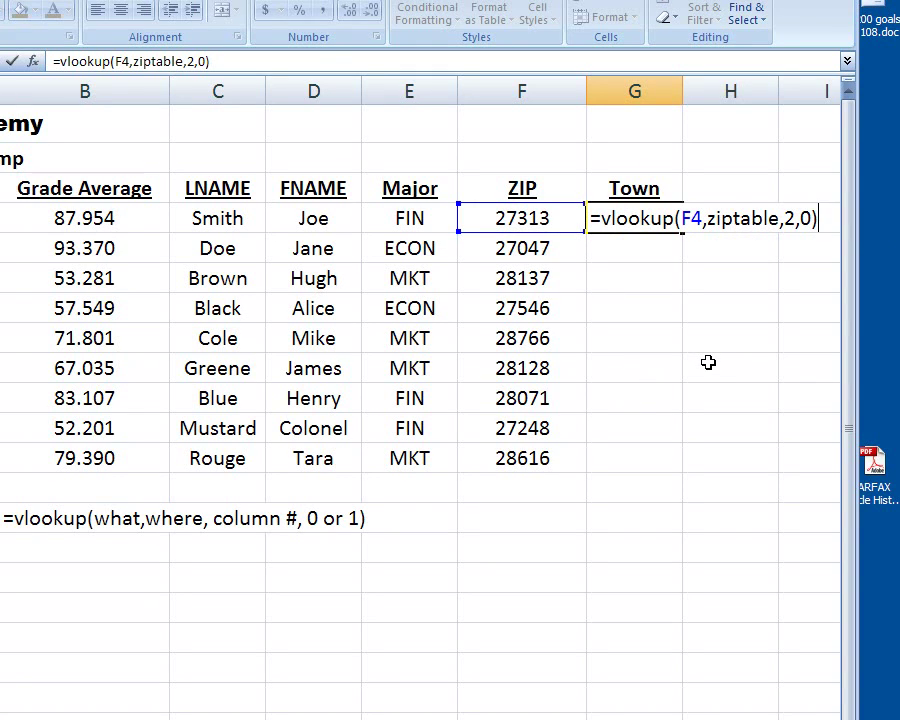
key(Return)
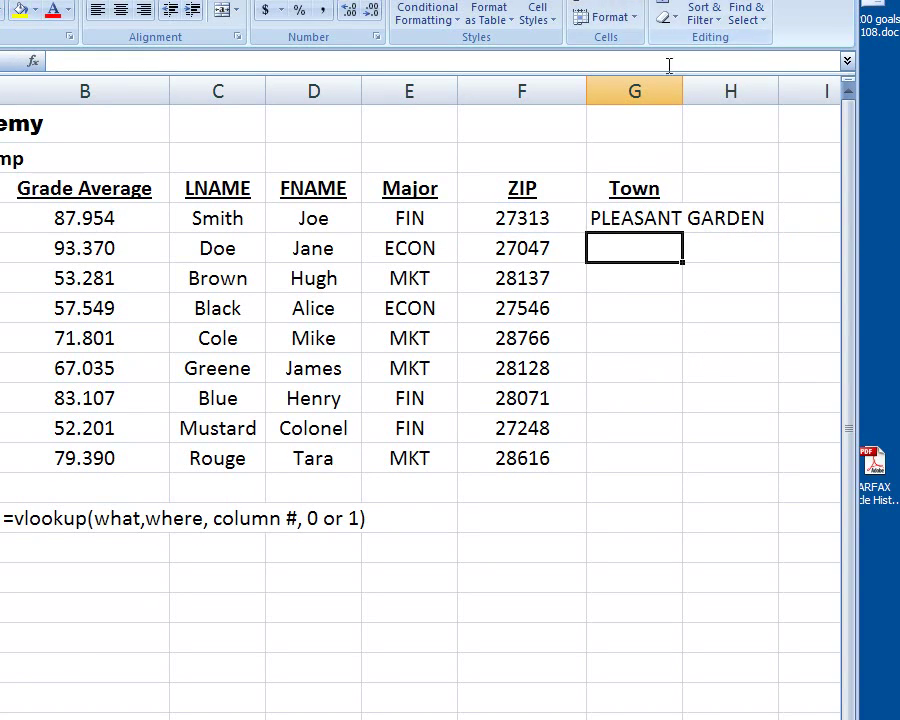
Widen column G to fit the full town name and fill the town lookup formula from G4 down to G12.
drag(683, 87, 771, 88)
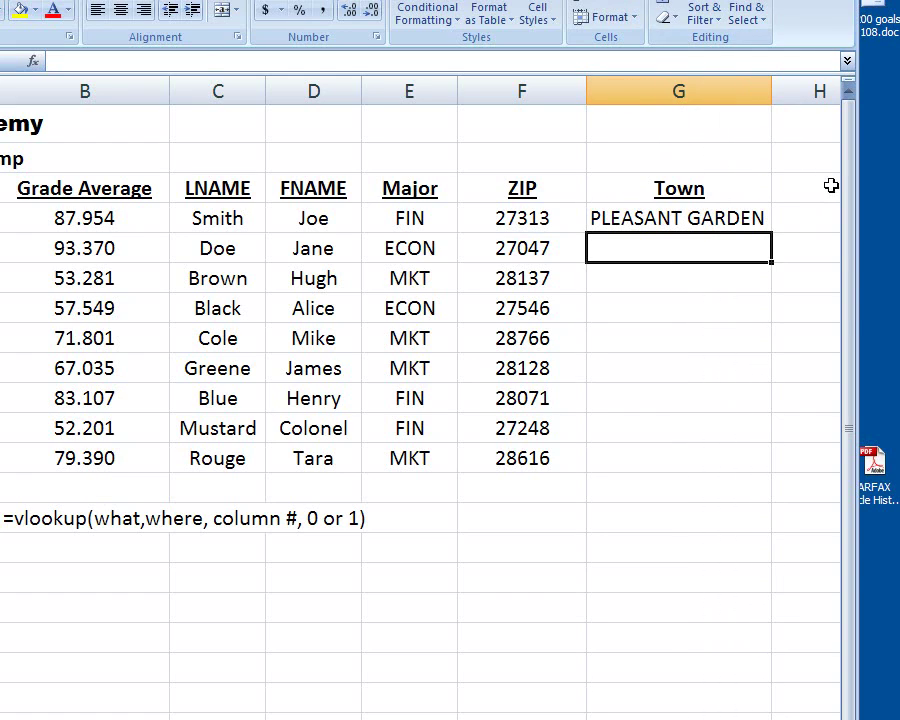
click(696, 214)
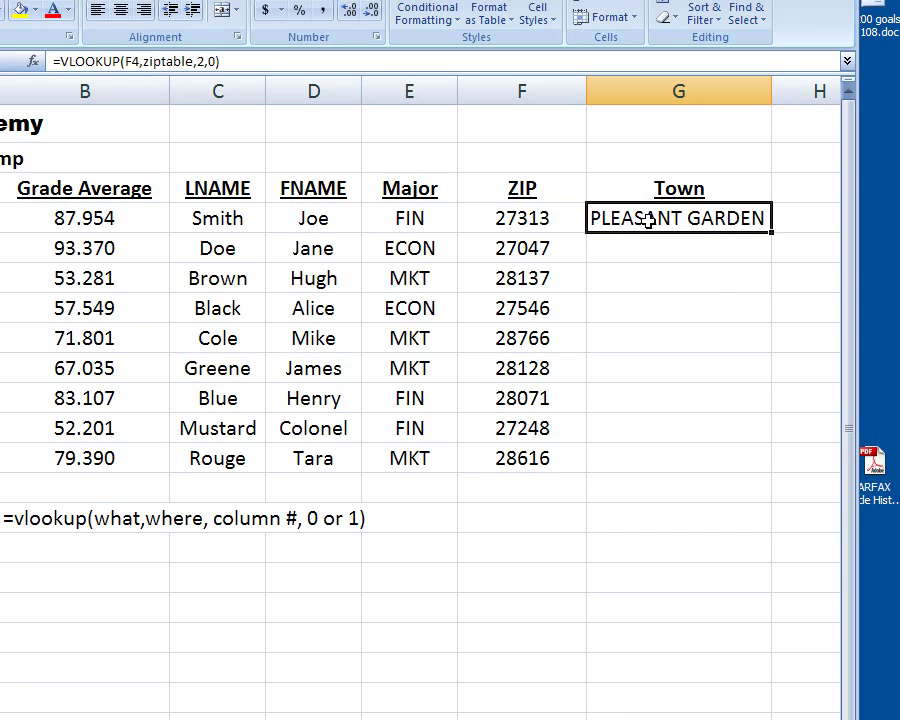
key(F2)
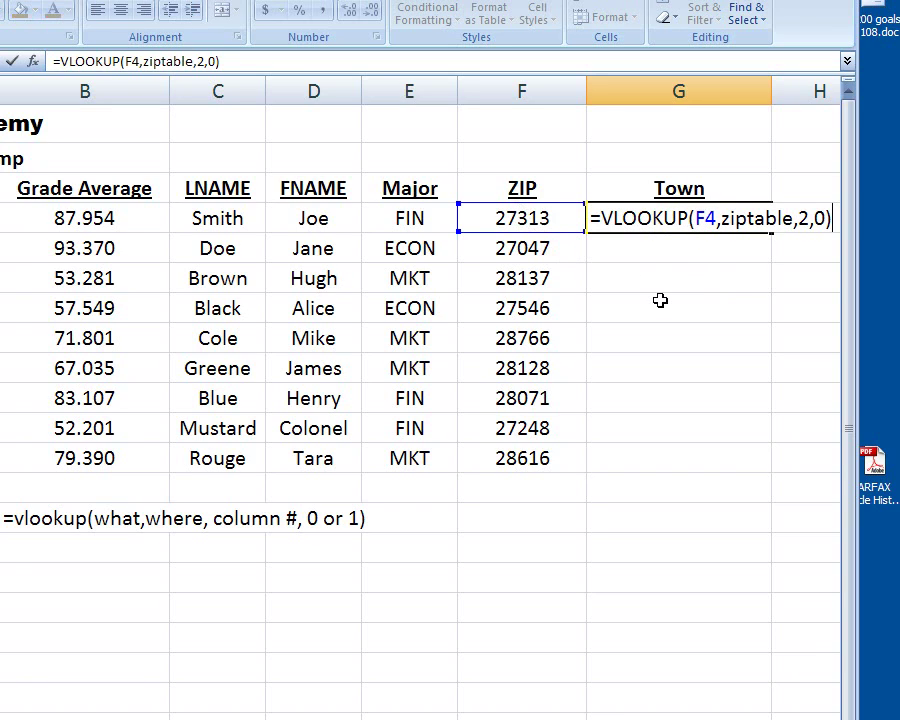
click(624, 168)
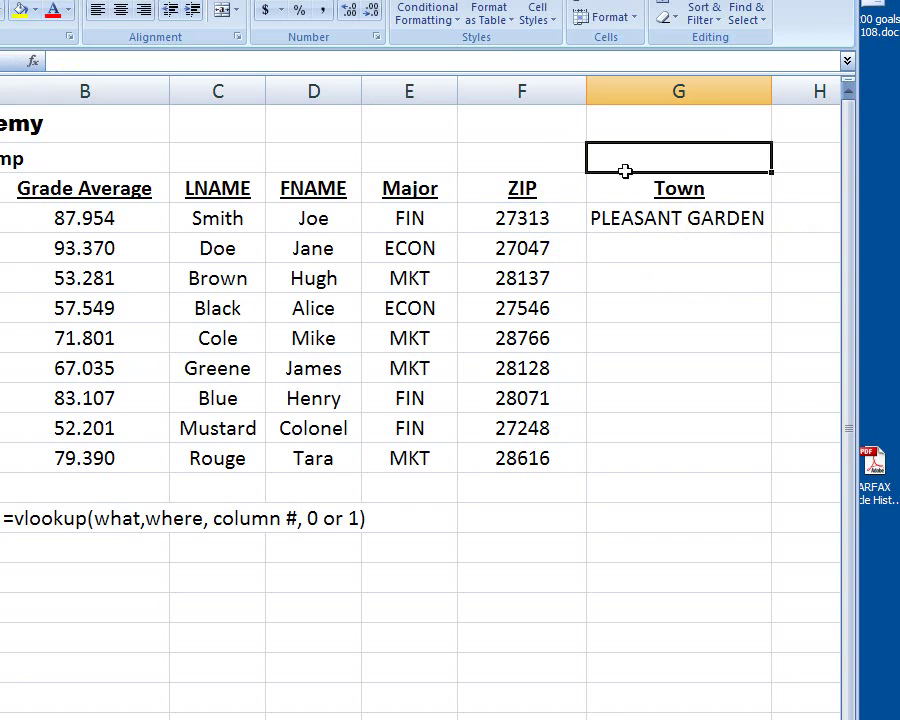
click(672, 218)
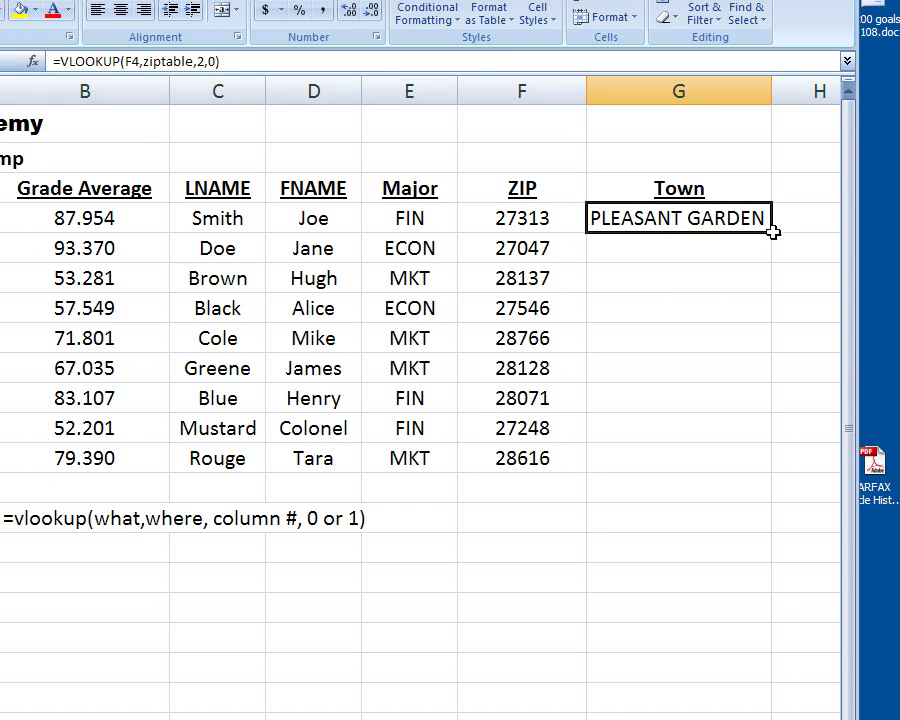
drag(773, 230, 729, 470)
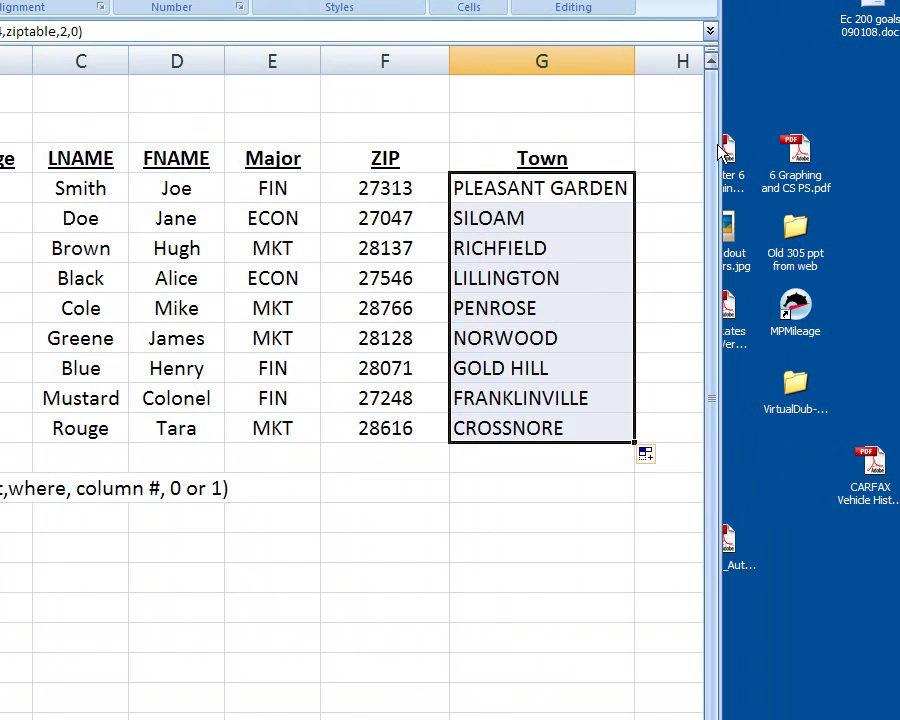
Widen the workbook window and add the header MHI in cell H3, beside the Town column.
drag(716, 150, 899, 150)
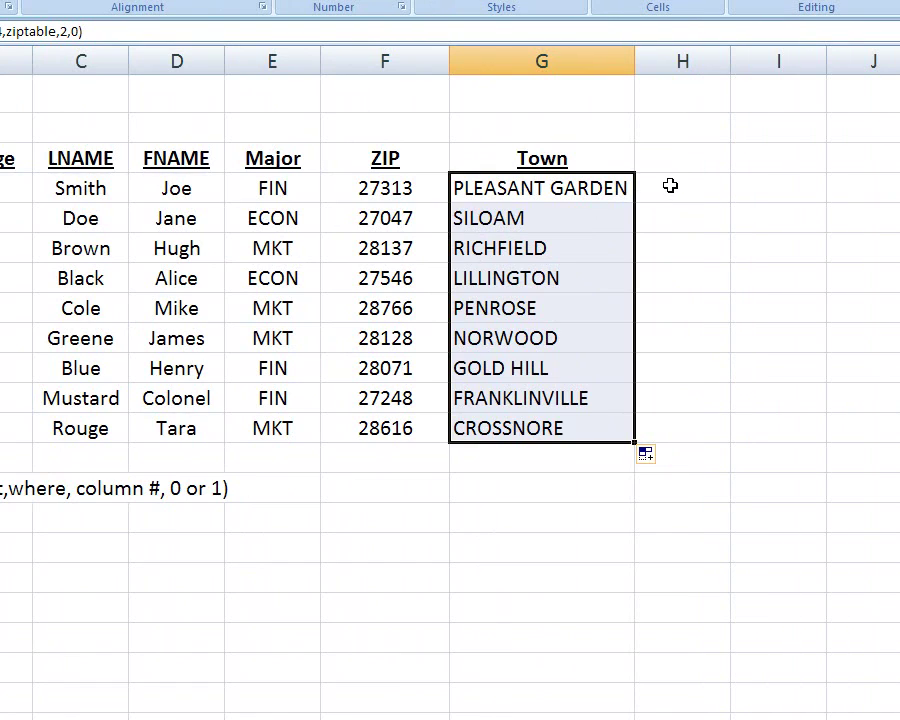
click(675, 159)
text(MHI)
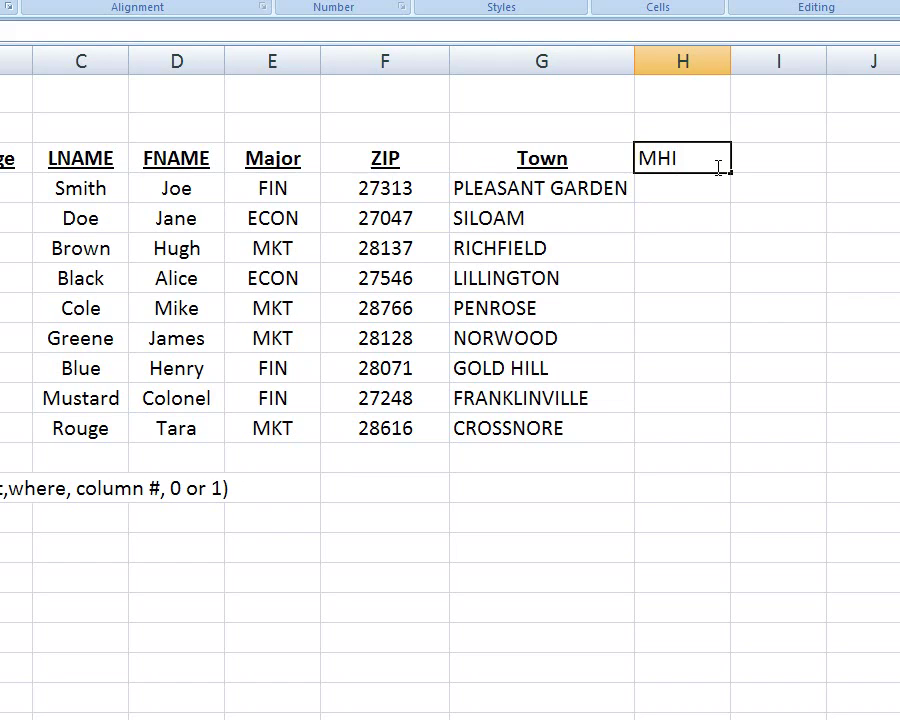
key(Return)
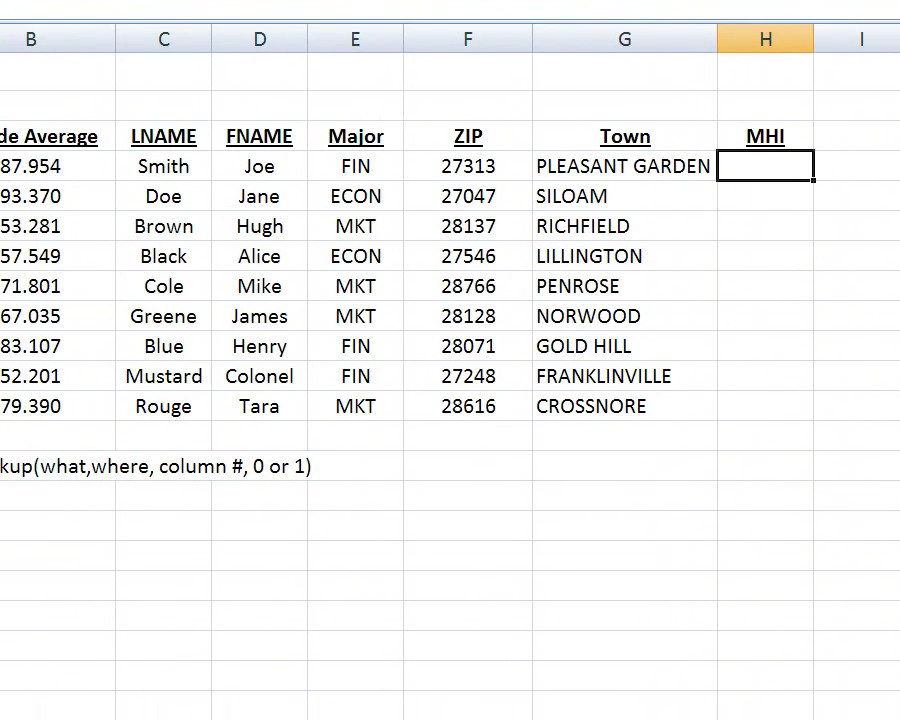
Check the position of MEDINC on the ZIP code data sheet and enter =vlookup(F4,ziptable,5,0) in cell H4 of the student sheet.
key(ctrl+Page_Down)
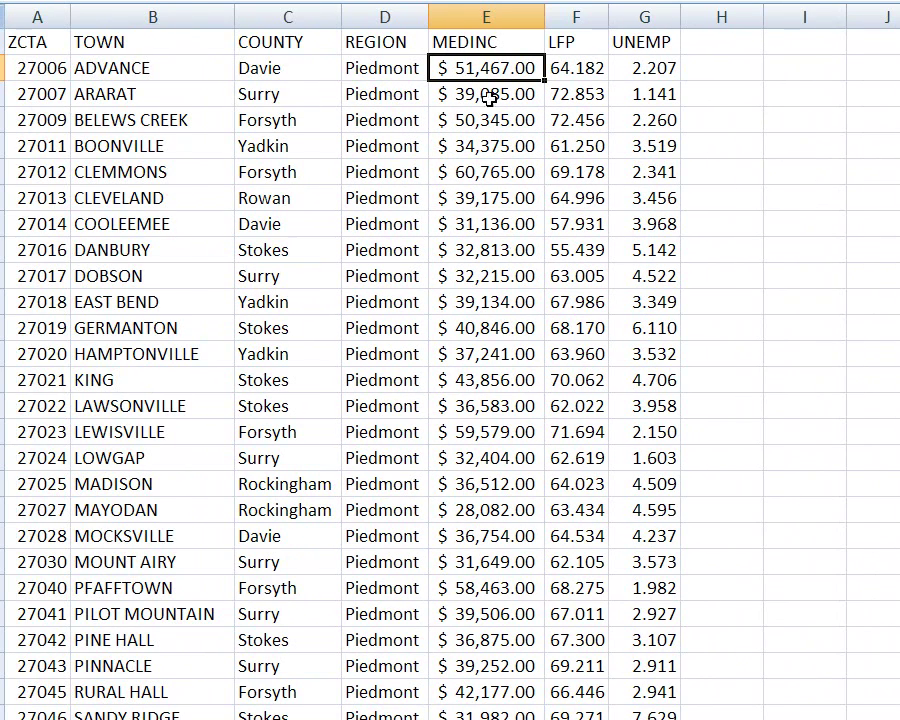
key(ctrl+Page_Up)
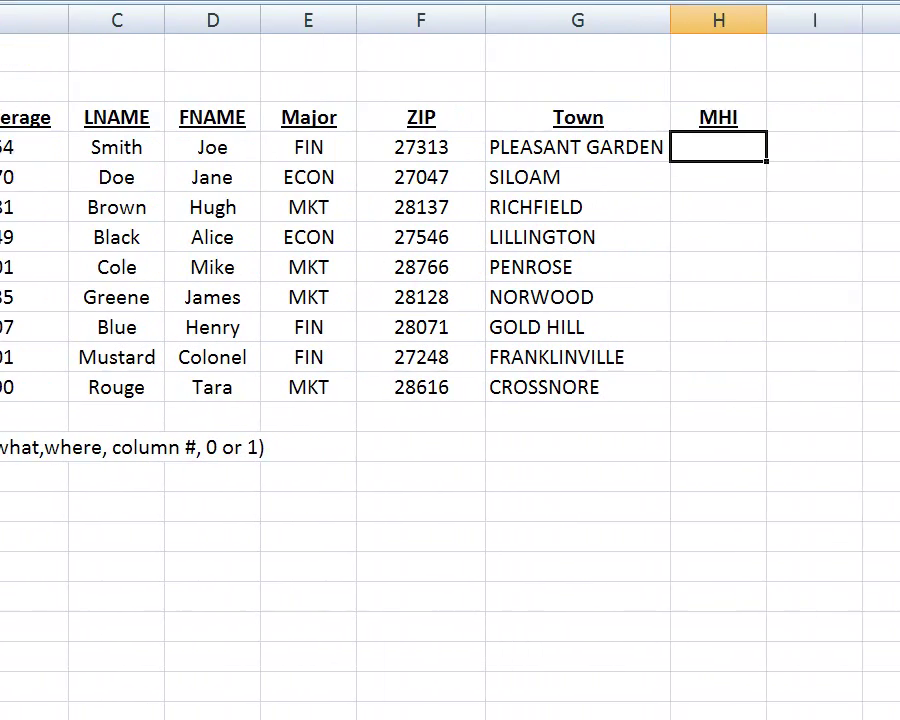
text(=)
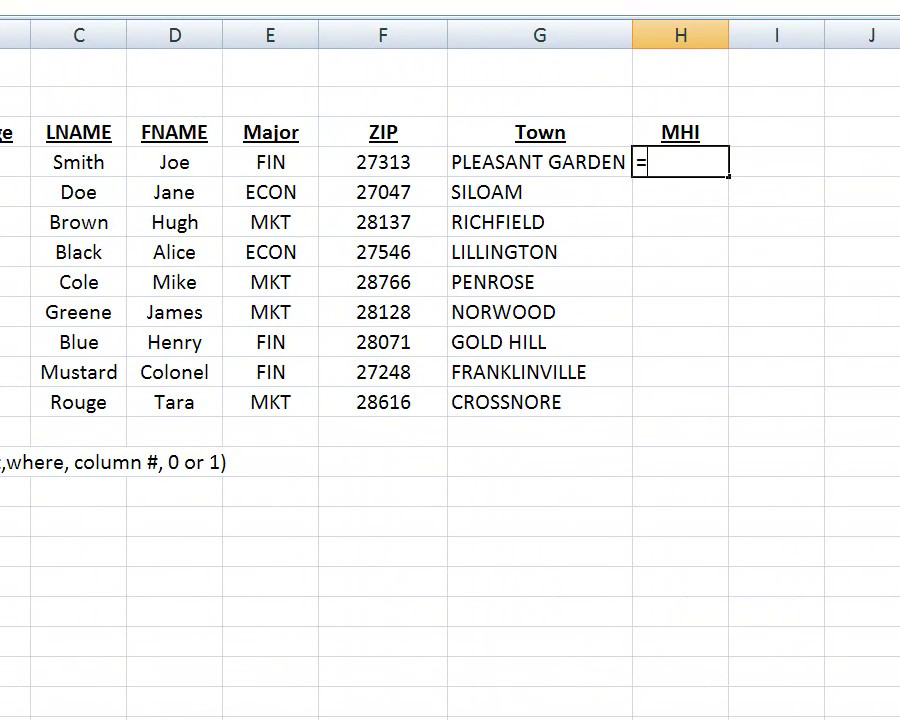
text(vlookup()
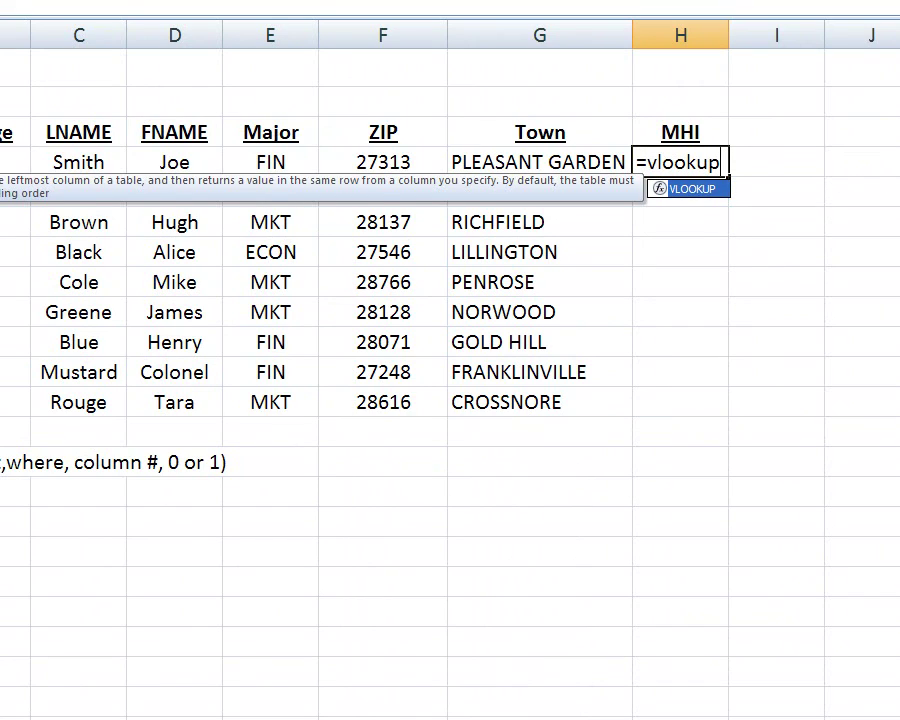
click(386, 170)
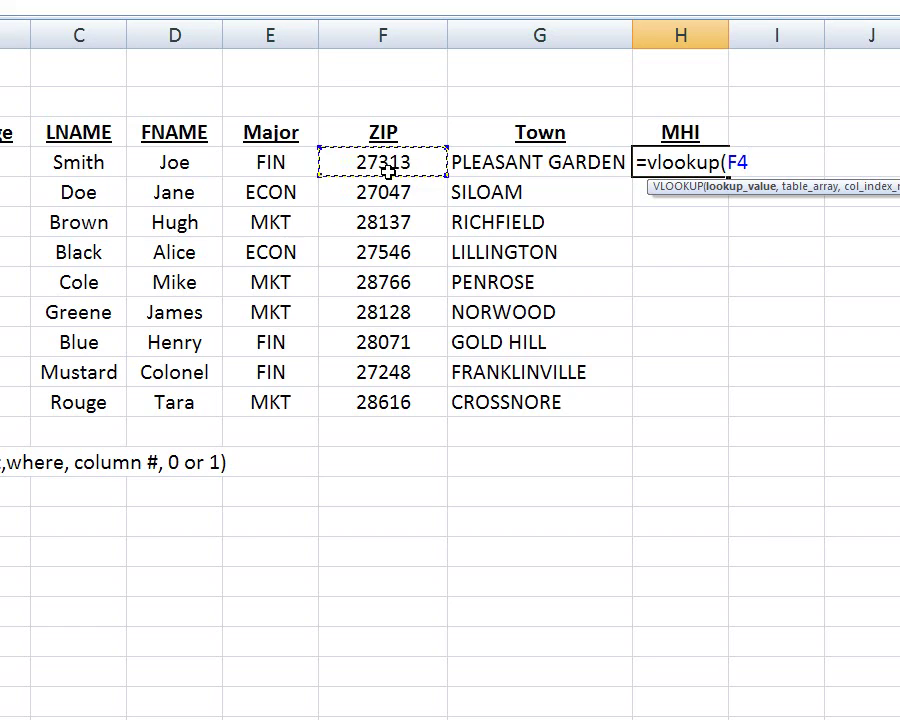
text(,)
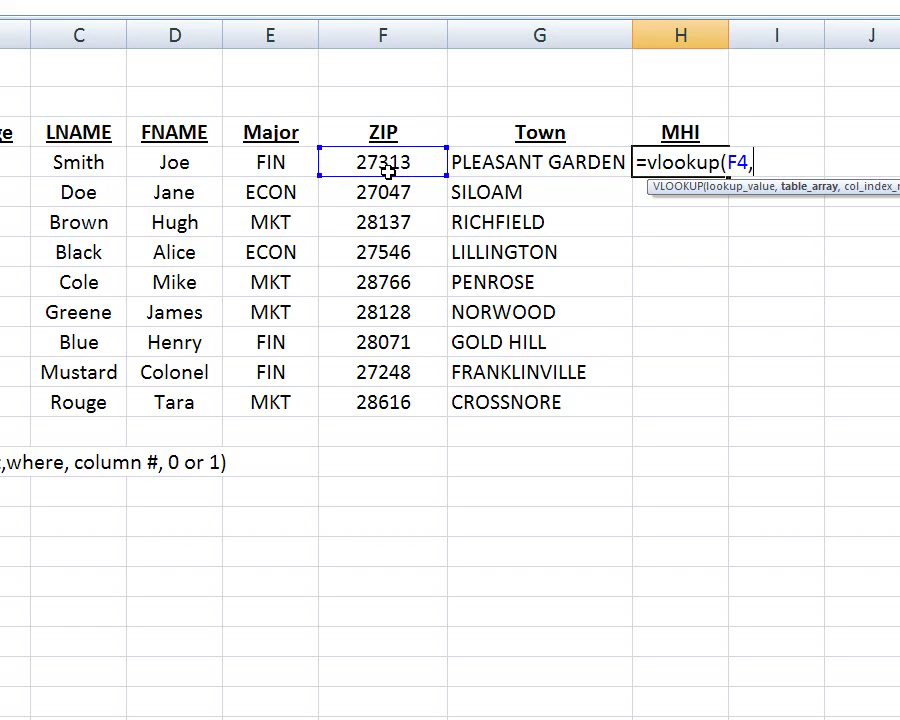
text(ziptable)
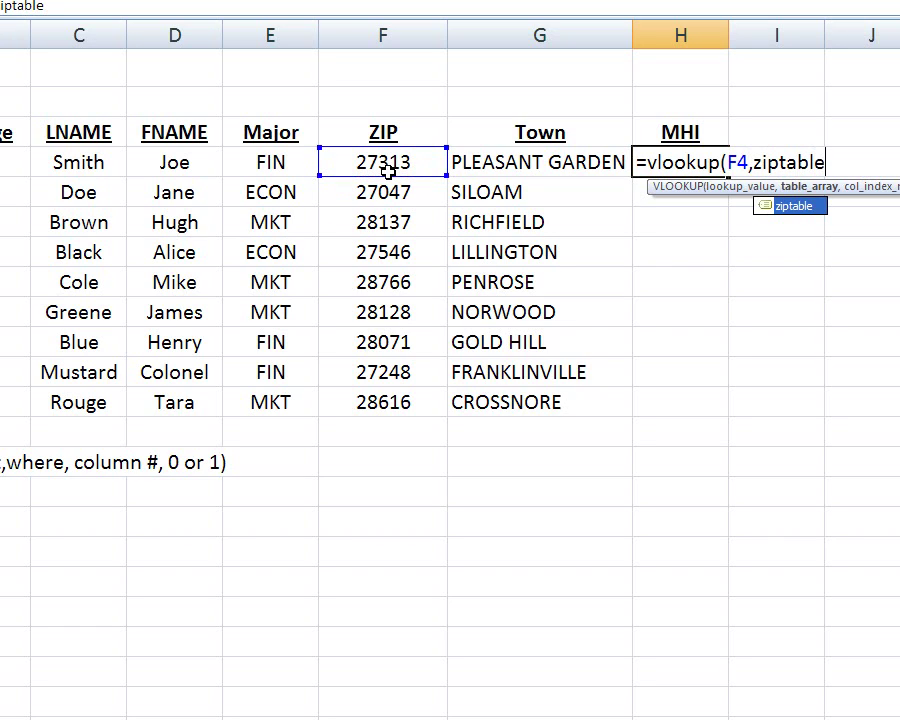
text(,)
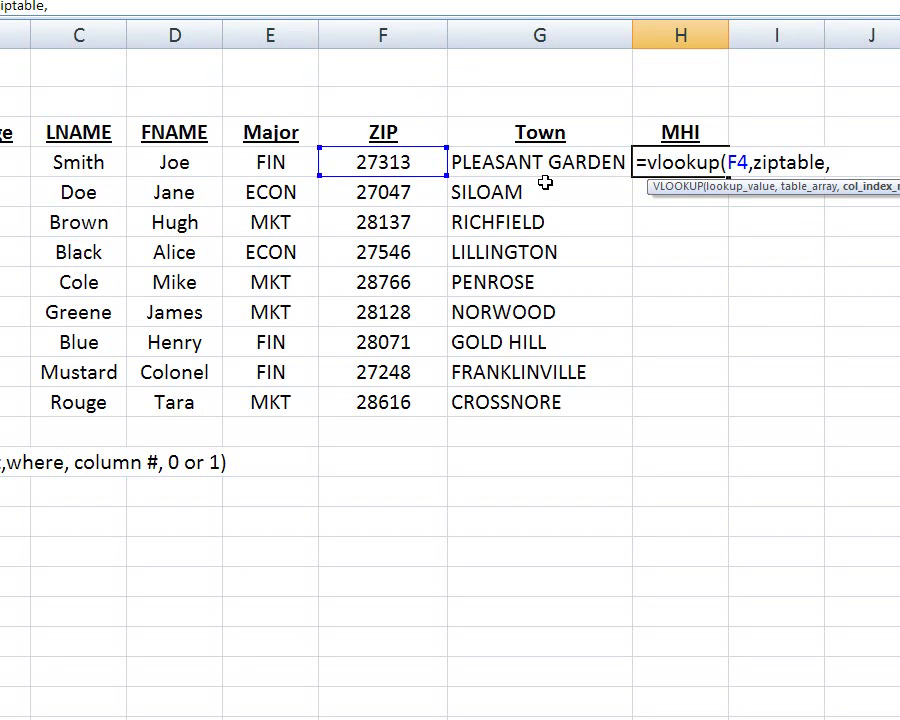
text(5,)
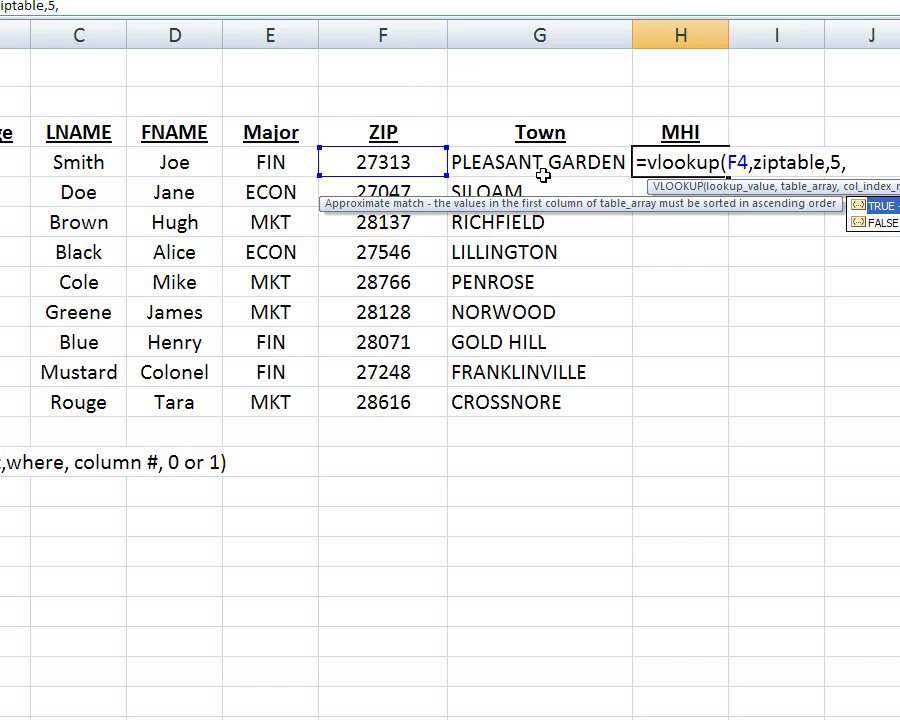
text(0))
key(Return)
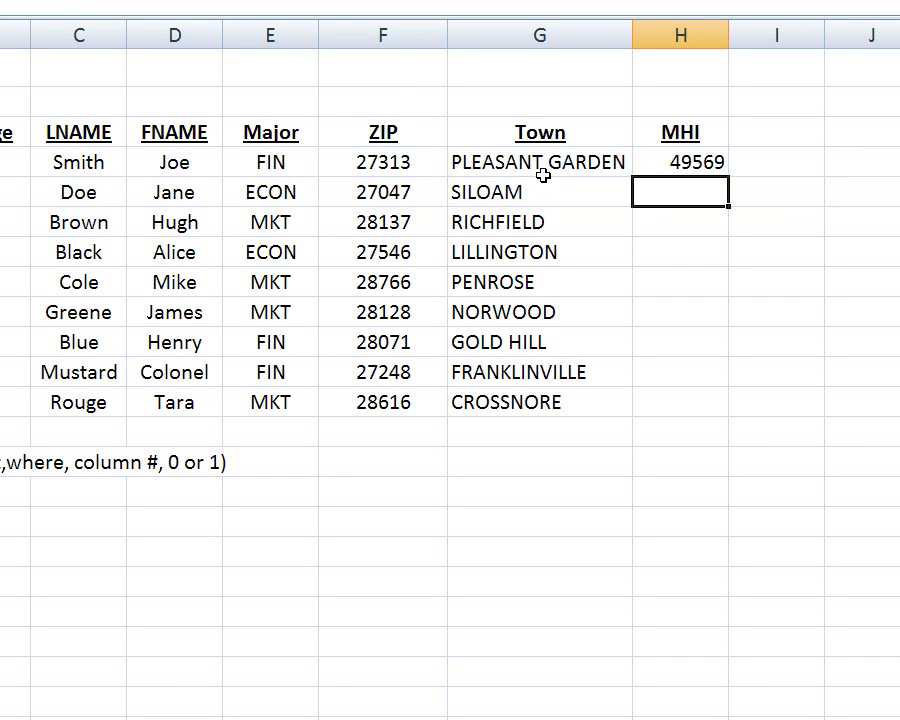
Fill the MHI lookup formula from H4 down to H12 and check the formula in the last student's row.
click(722, 162)
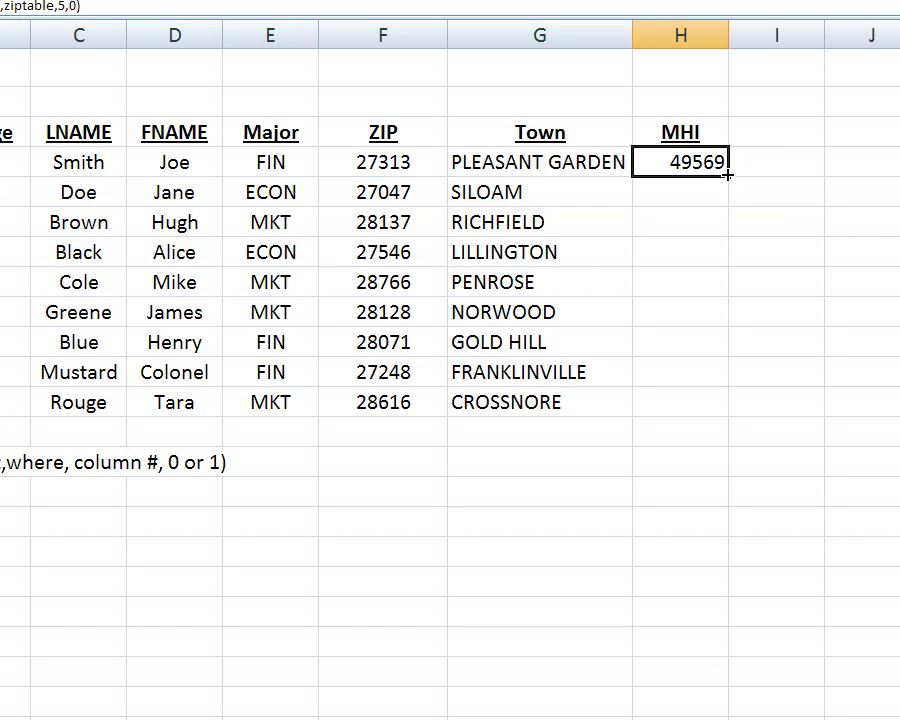
drag(728, 176, 693, 410)
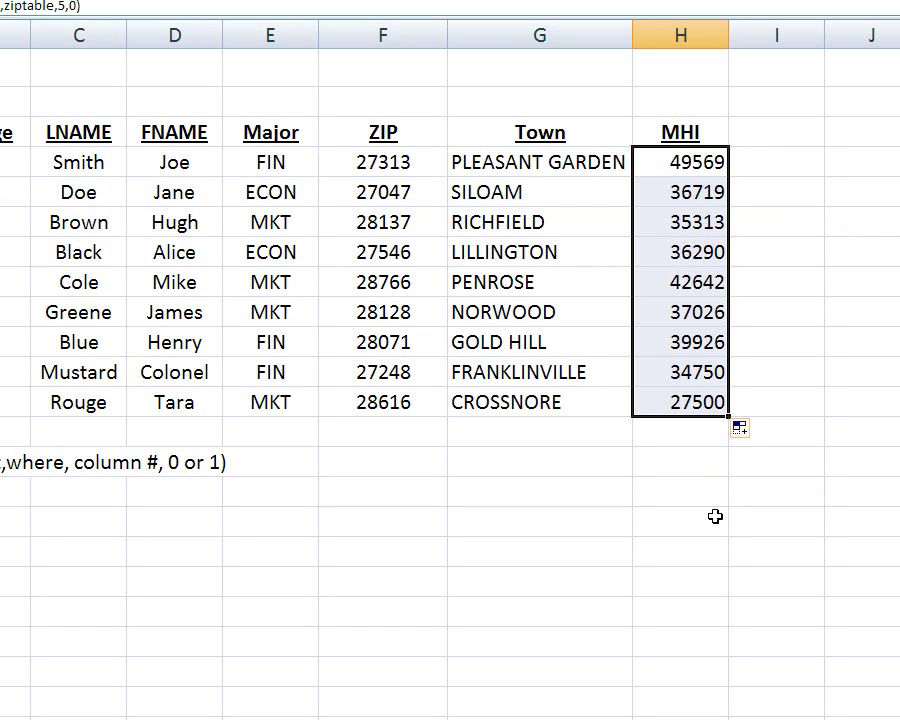
click(563, 484)
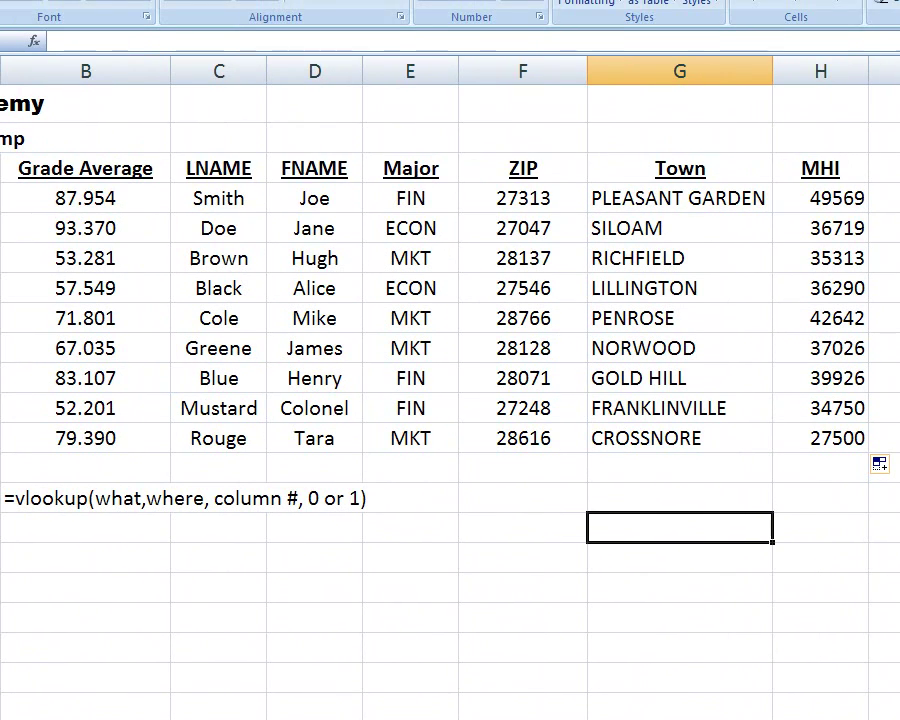
click(308, 437)
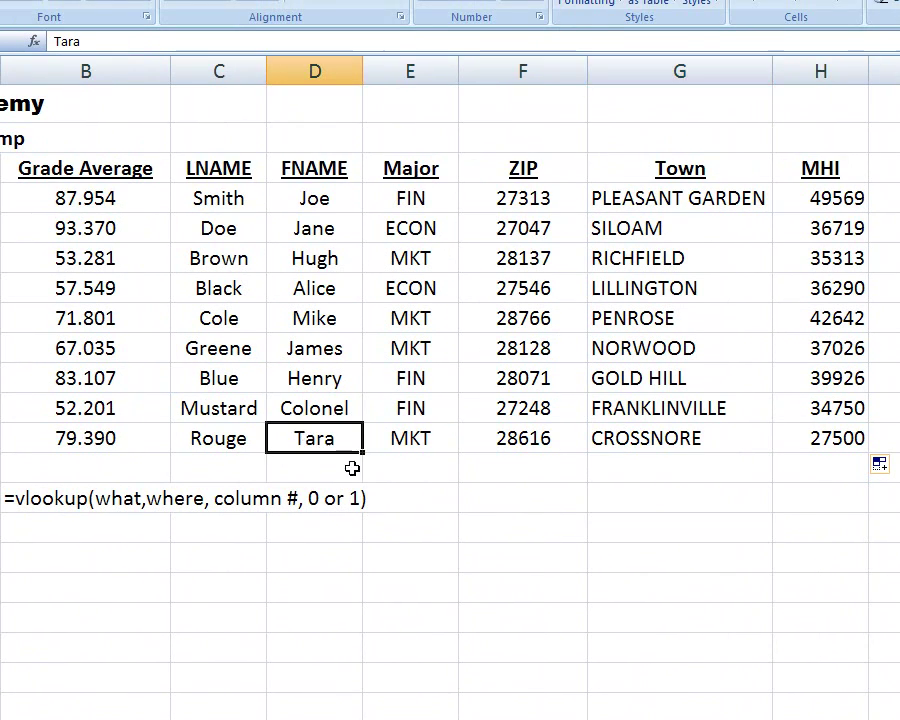
click(840, 438)
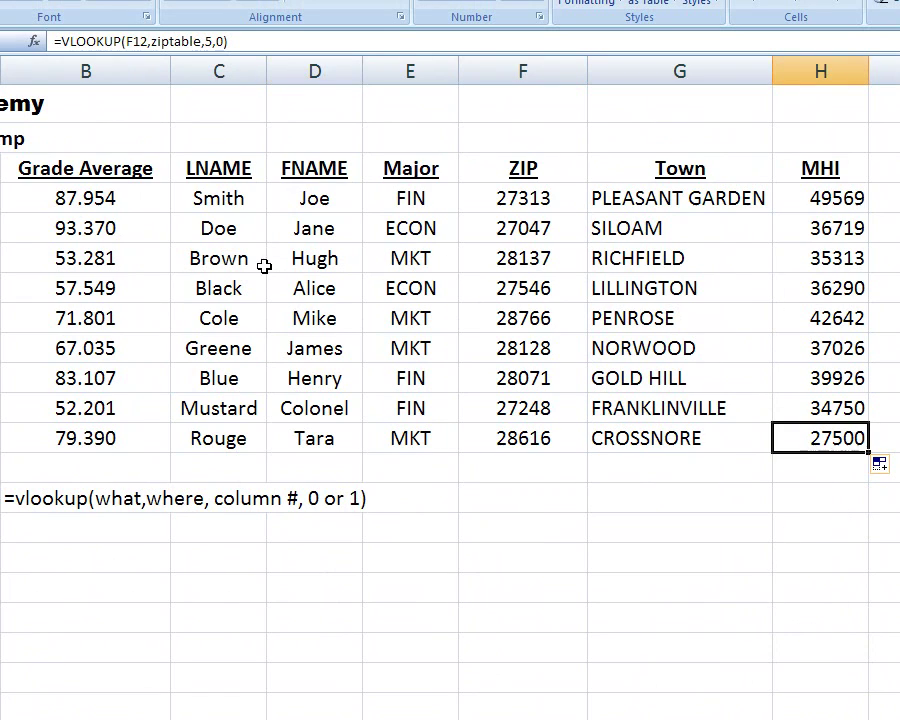
click(800, 197)
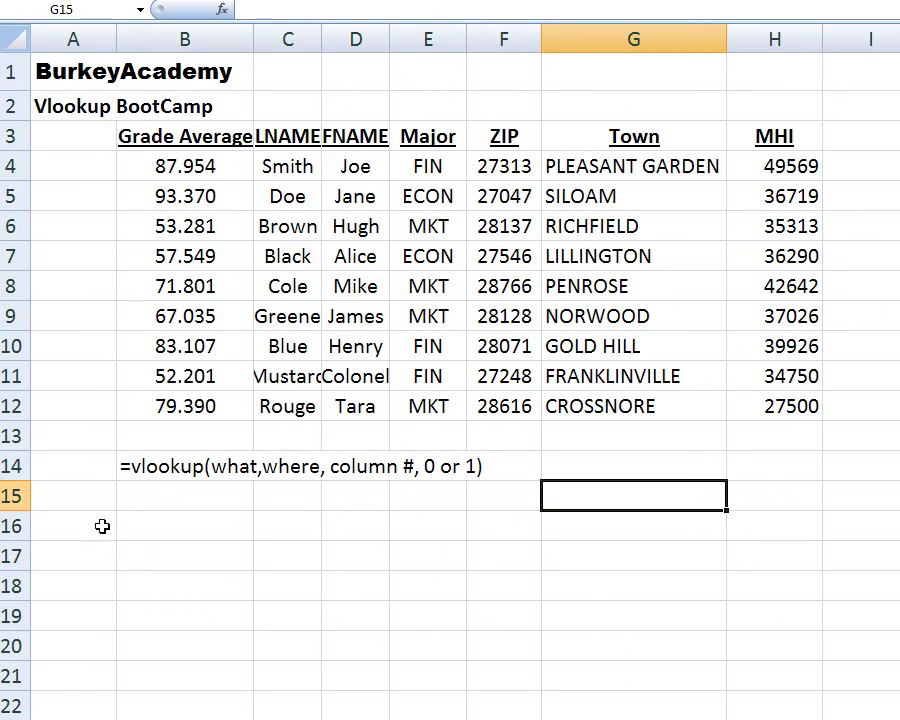
drag(171, 172, 172, 405)
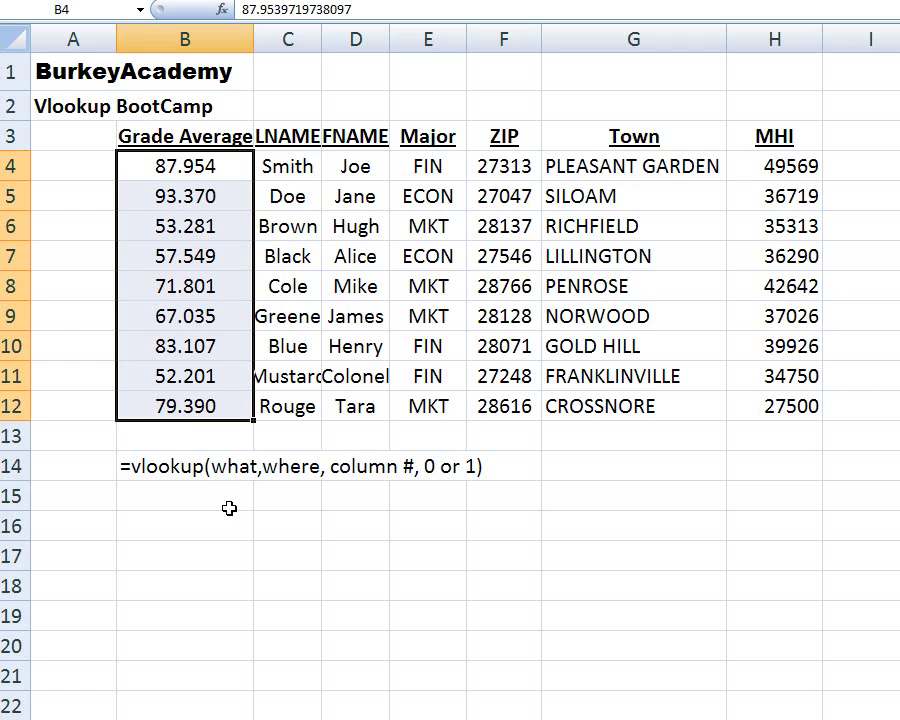
drag(133, 167, 112, 398)
Enter the letter grades A, B, C, D and F down cells B16 to B20, below the student table.
click(187, 523)
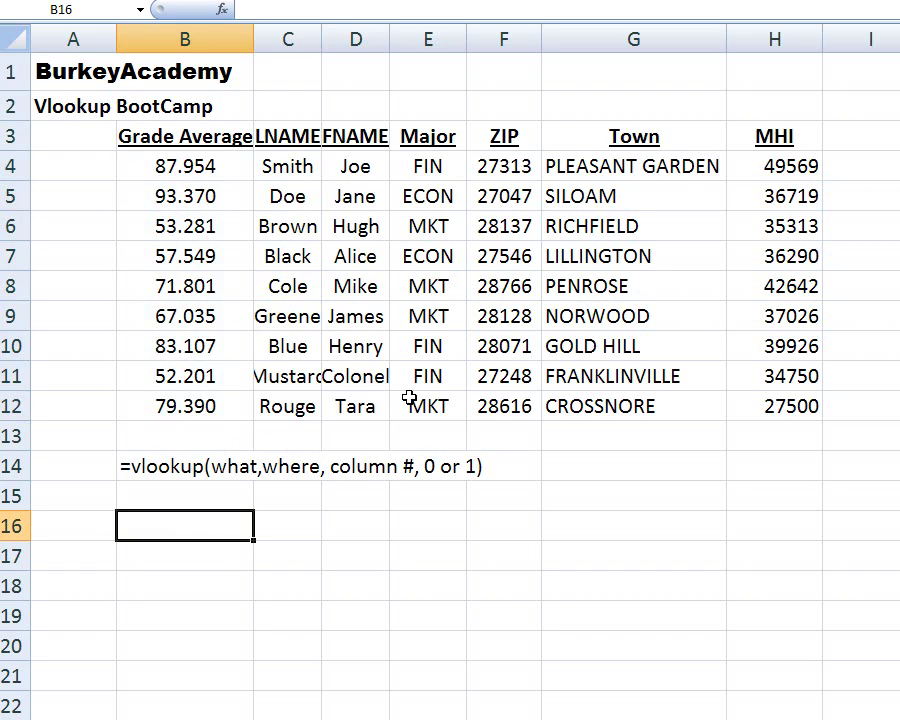
text(A)
key(Return)
text(B)
key(Return)
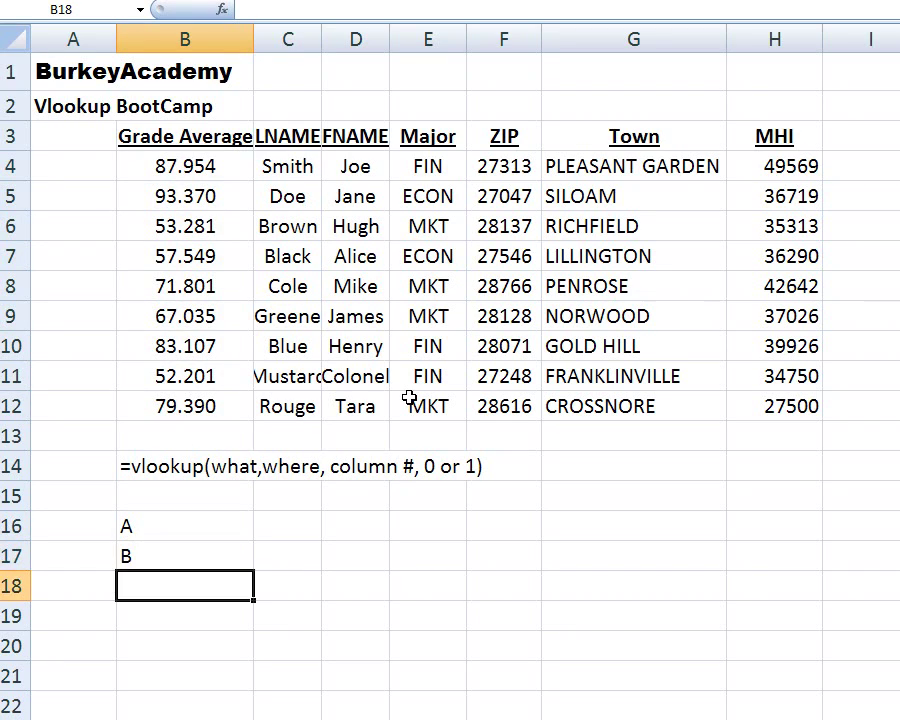
text(C)
key(Return)
text(D)
key(Return)
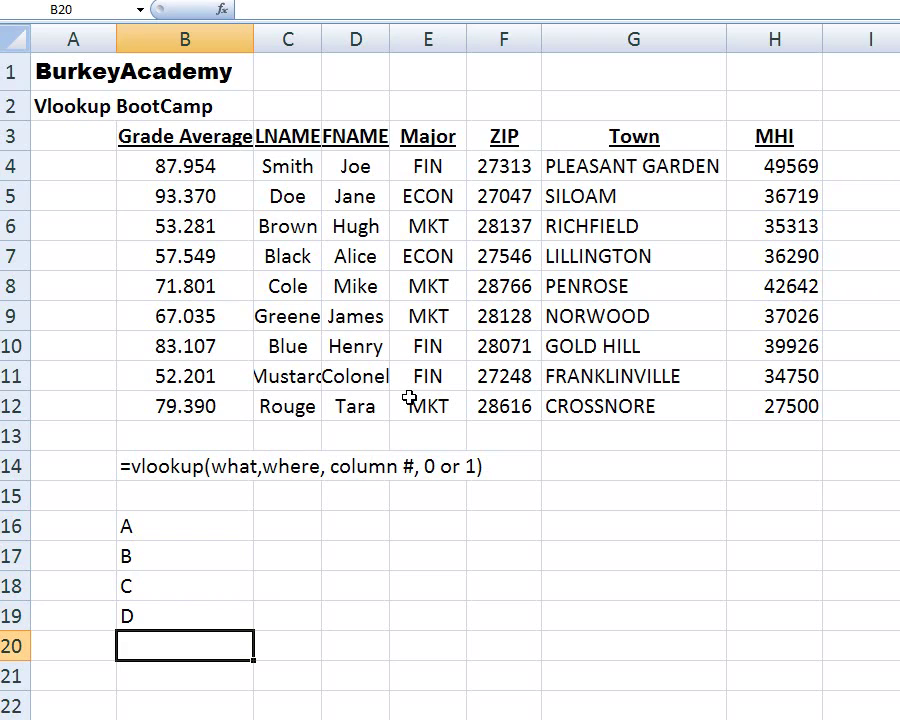
text(F)
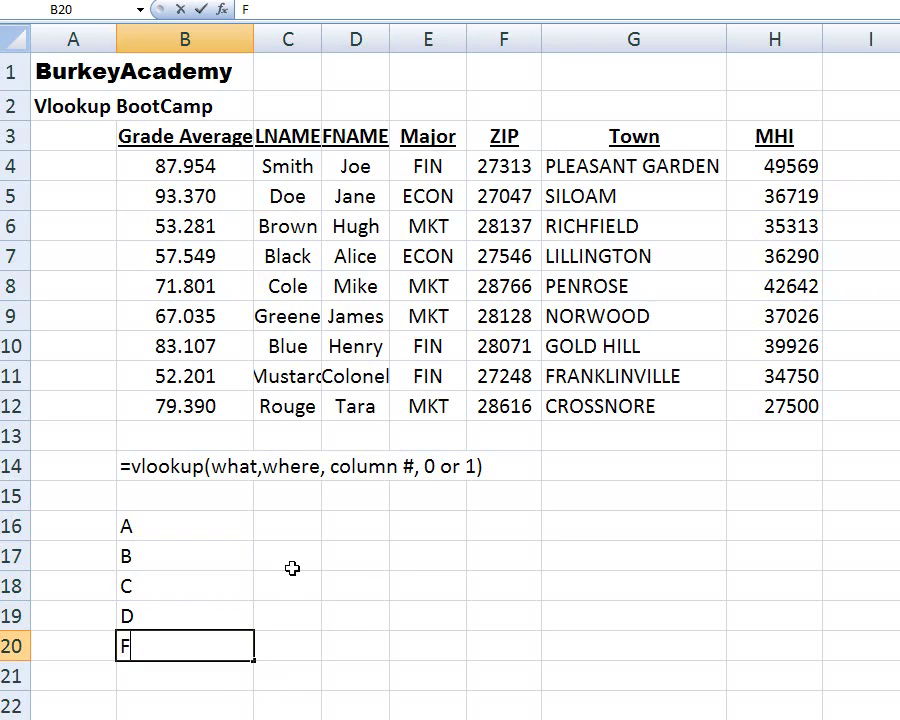
click(296, 528)
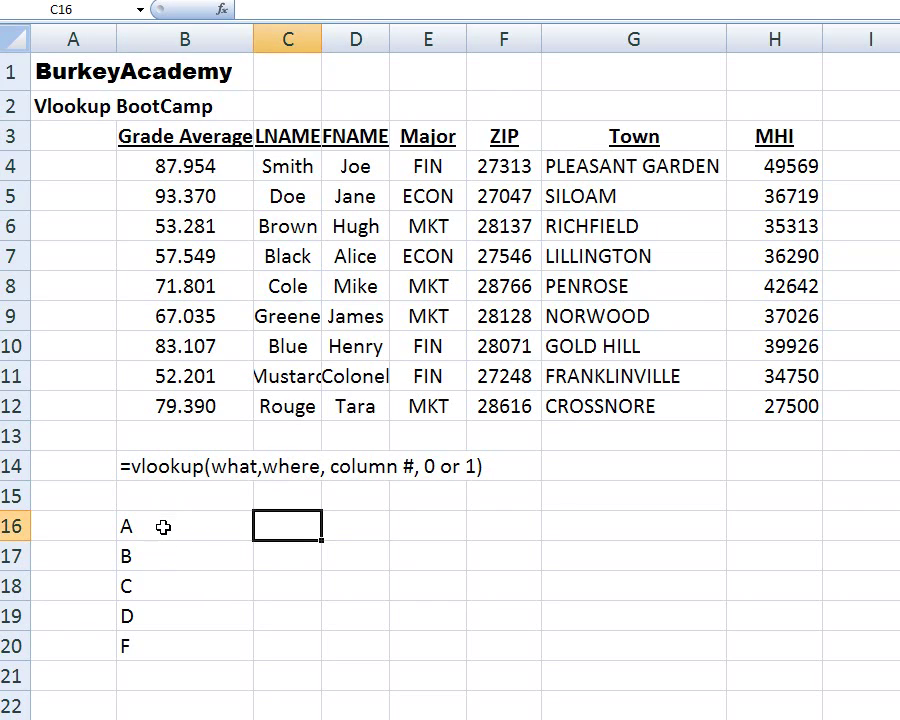
Sort the letter grades in B16:B20 in descending order.
drag(163, 528, 157, 634)
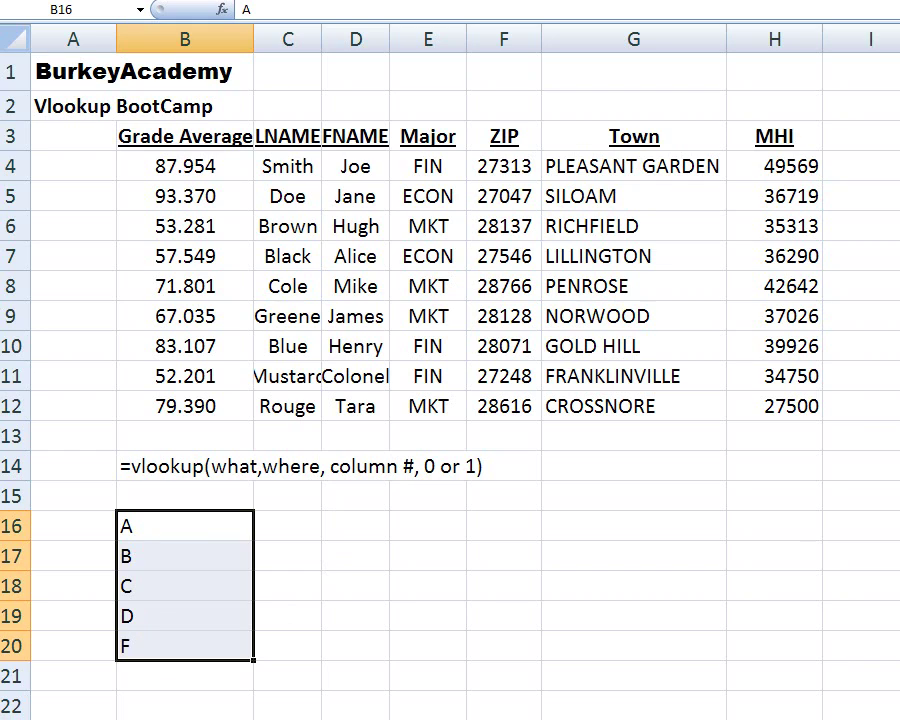
key(alt+a)
key(s)
key(d)
Enter the minimum scores 0, 60, 70, 80 and 90 in C16:C20, beside the letter grades F through A.
click(298, 524)
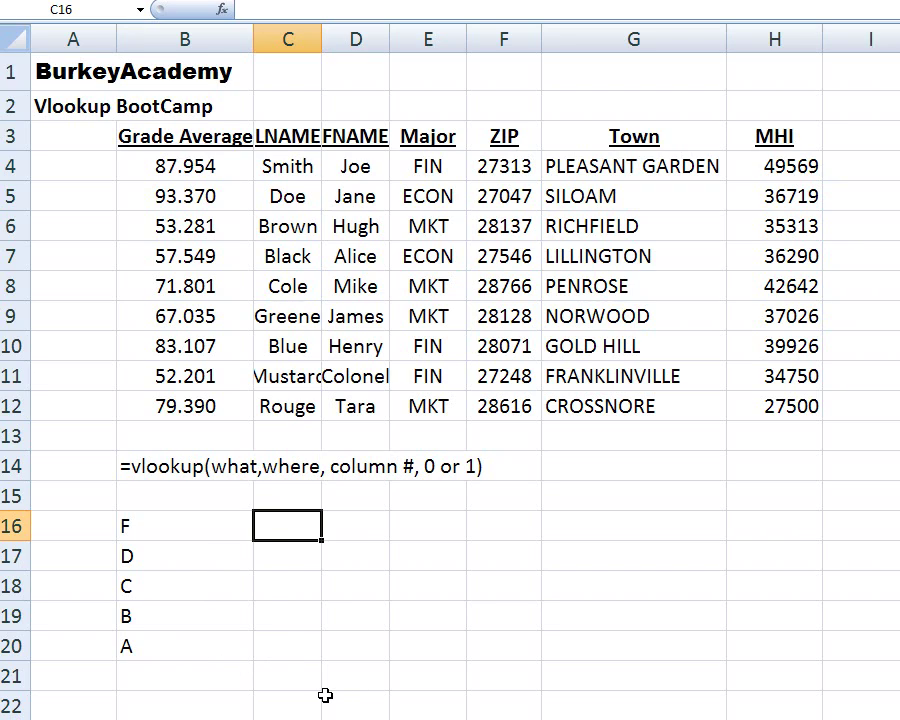
text(0)
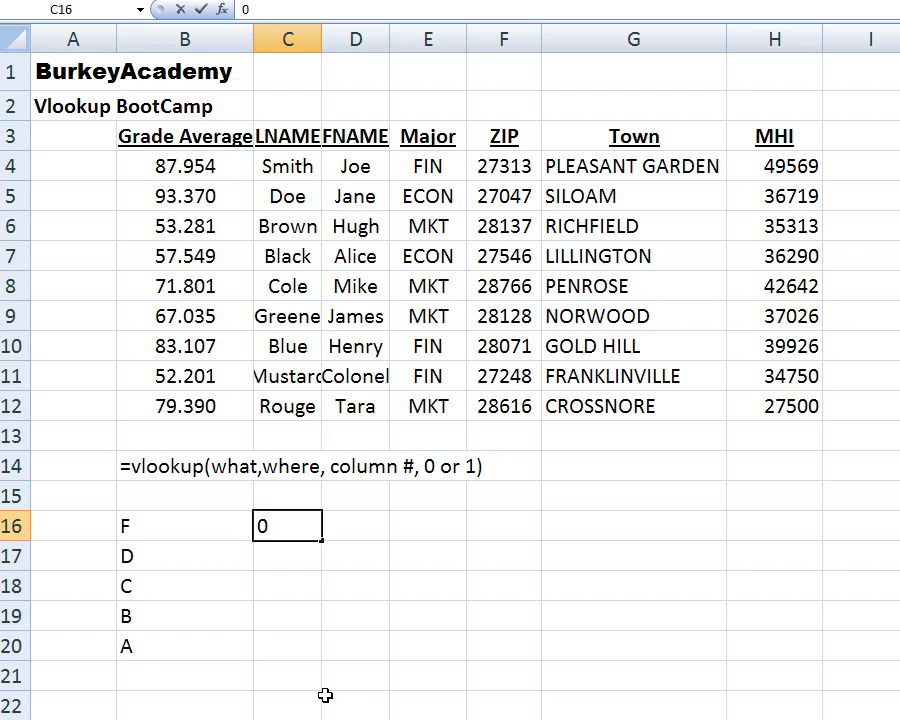
key(Return)
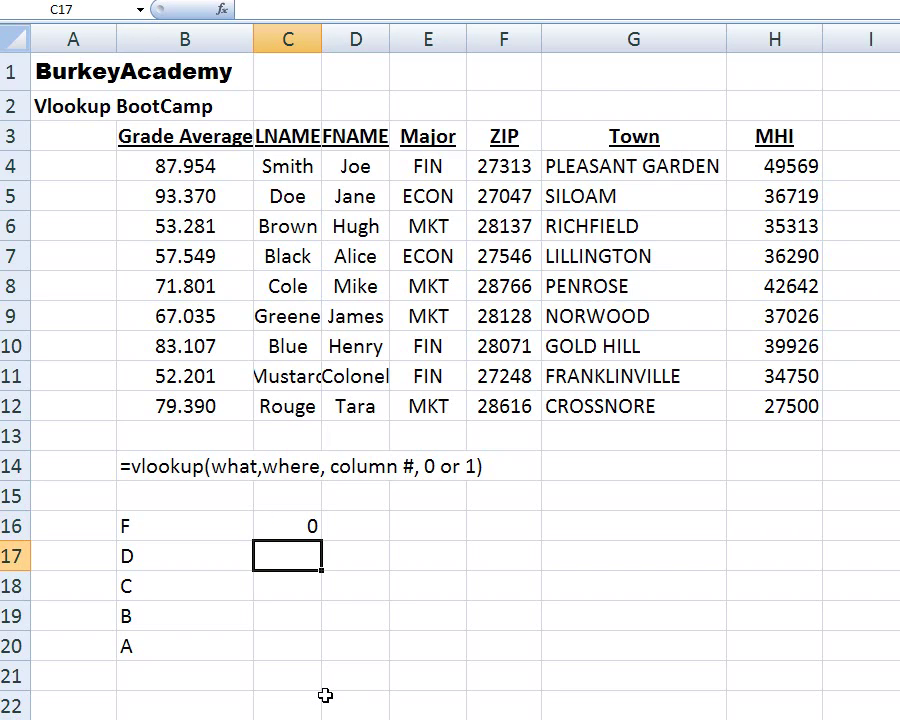
text(60)
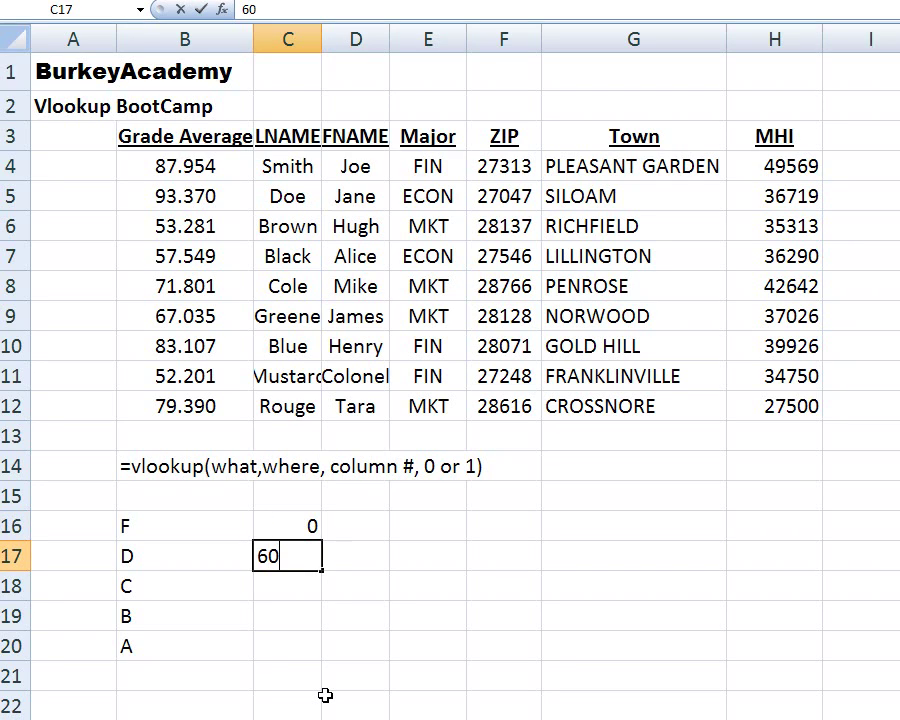
key(Return)
text(70)
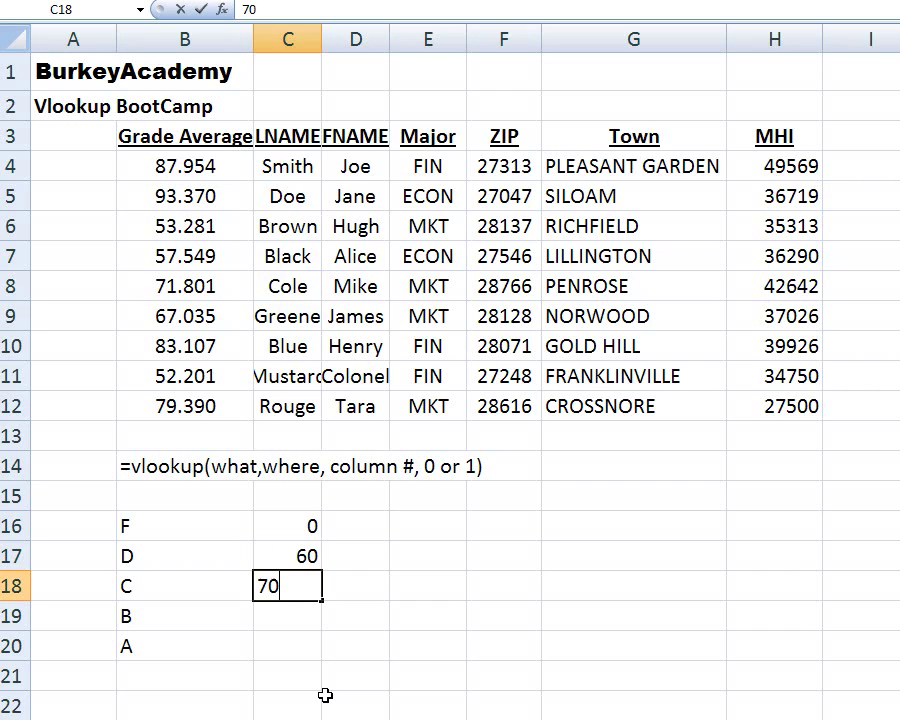
key(Return)
text(80)
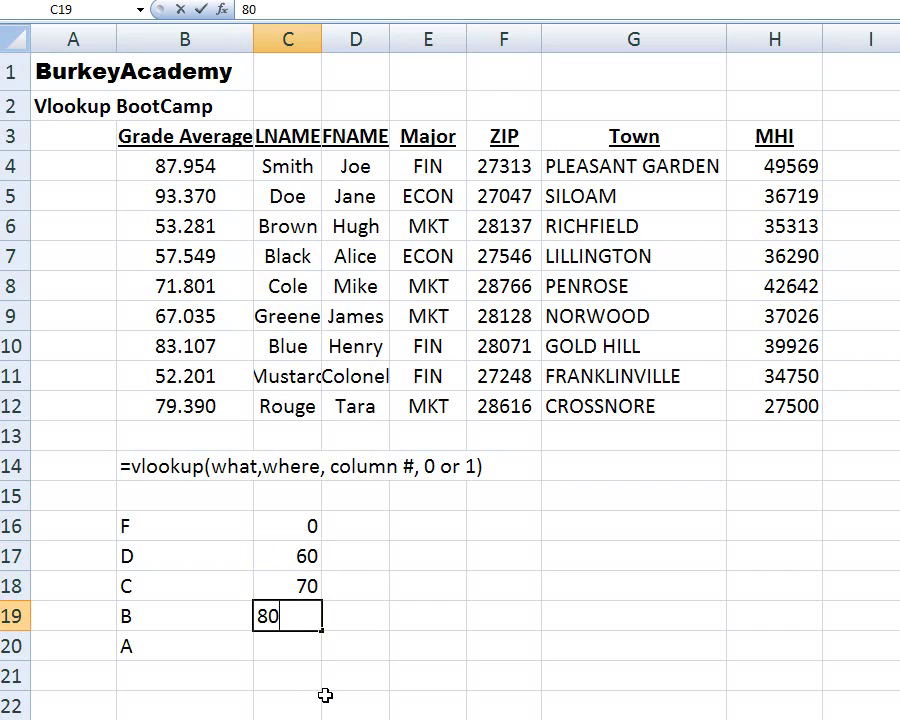
key(Return)
text(90)
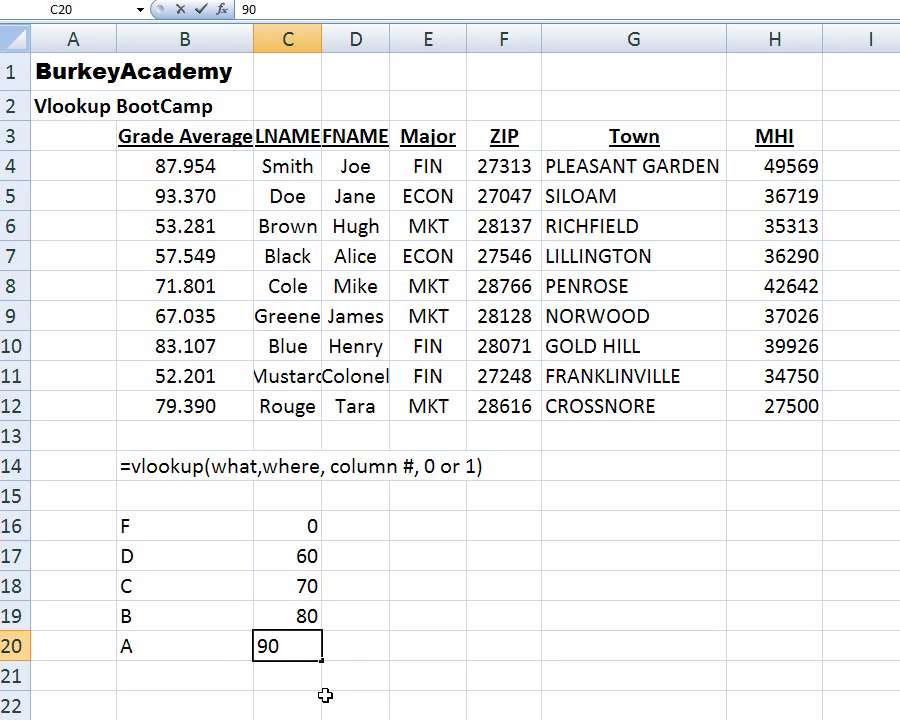
key(Return)
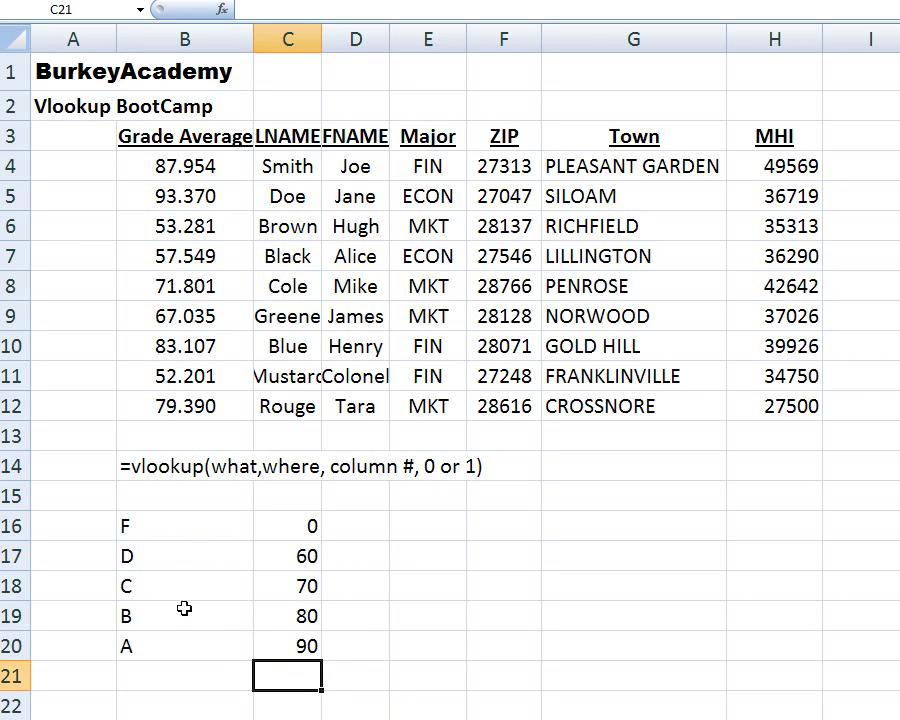
Check the position of the ZCTA lookup column on the ZIP code data sheet and move the letter grades from B16:B20 to D16:D20.
drag(126, 526, 278, 650)
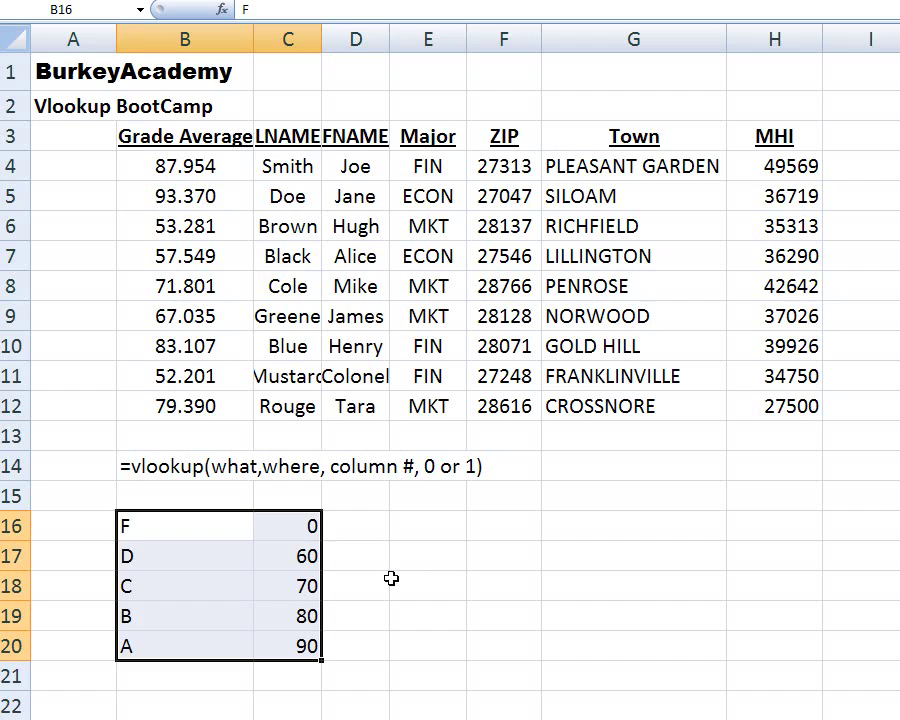
drag(358, 549, 356, 528)
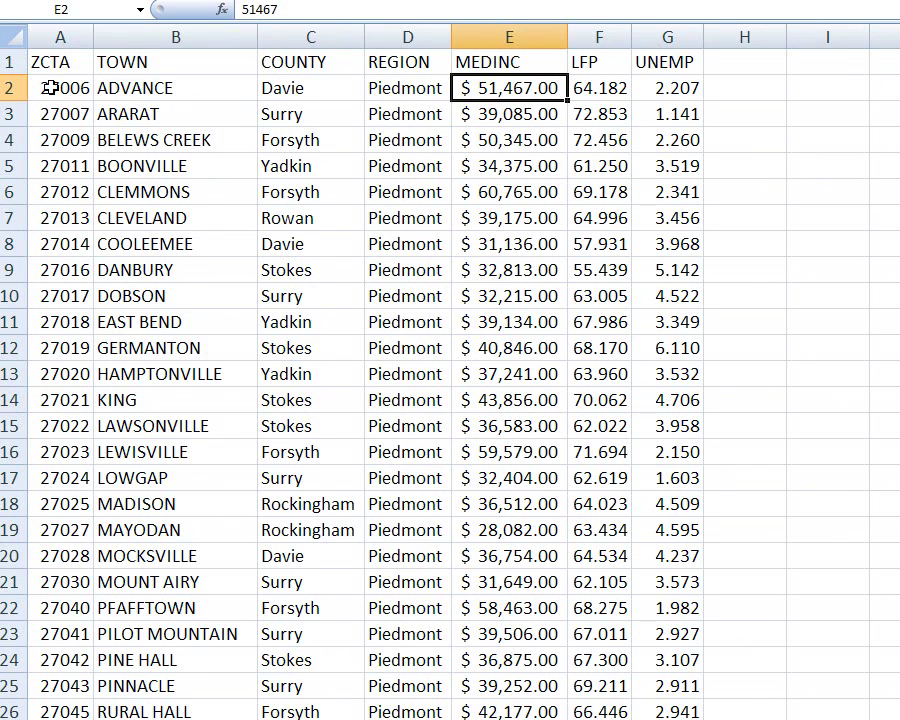
drag(66, 58, 44, 660)
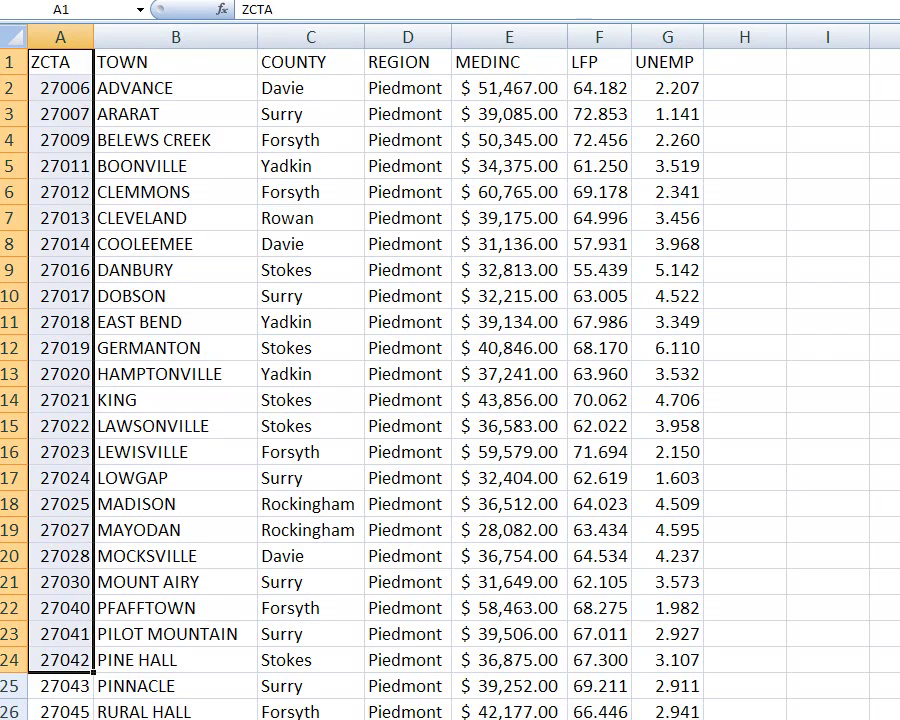
key(ctrl+Page_Down)
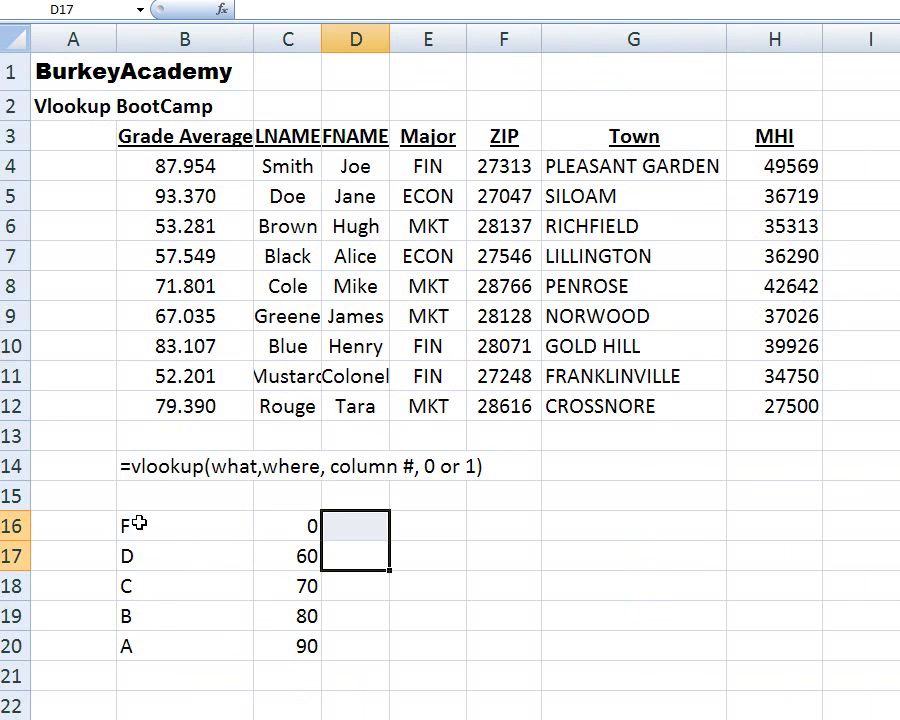
drag(133, 524, 137, 643)
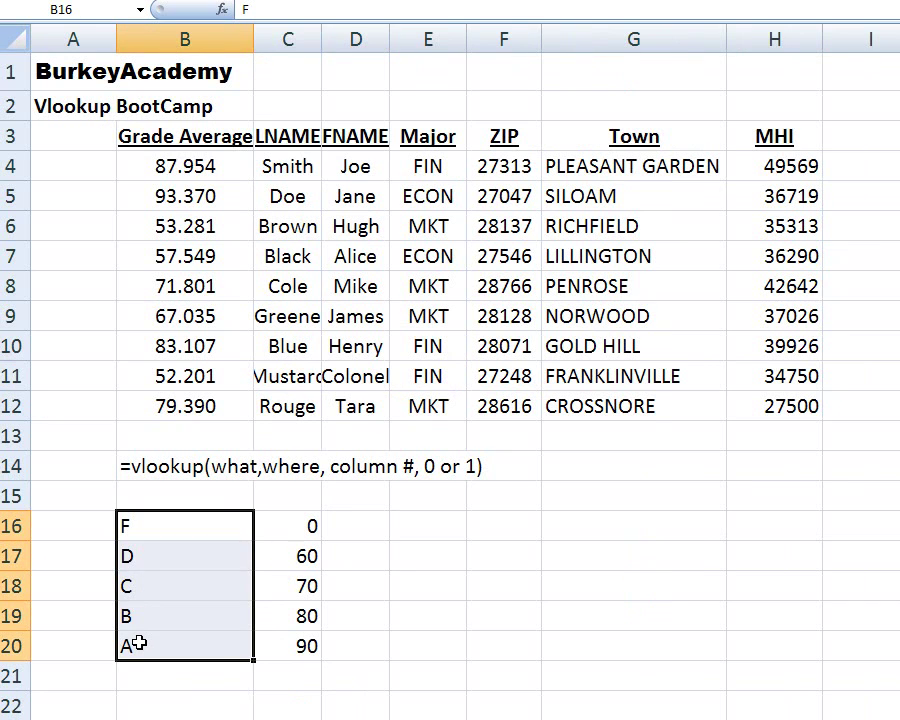
key(ctrl+x)
click(356, 524)
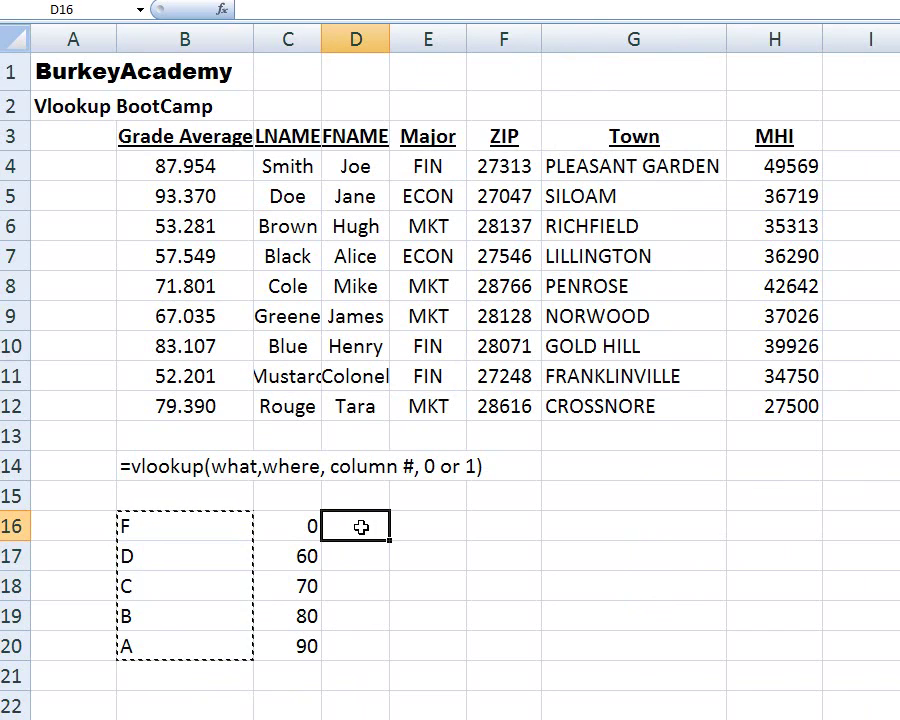
key(ctrl+v)
click(420, 583)
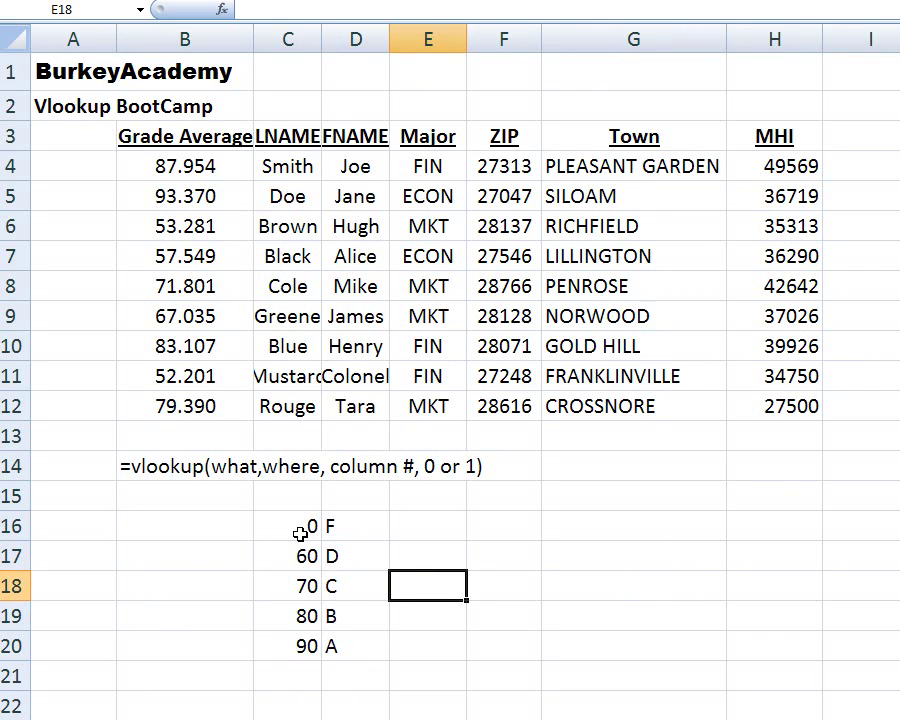
drag(301, 528, 297, 647)
drag(180, 166, 181, 402)
drag(261, 518, 349, 650)
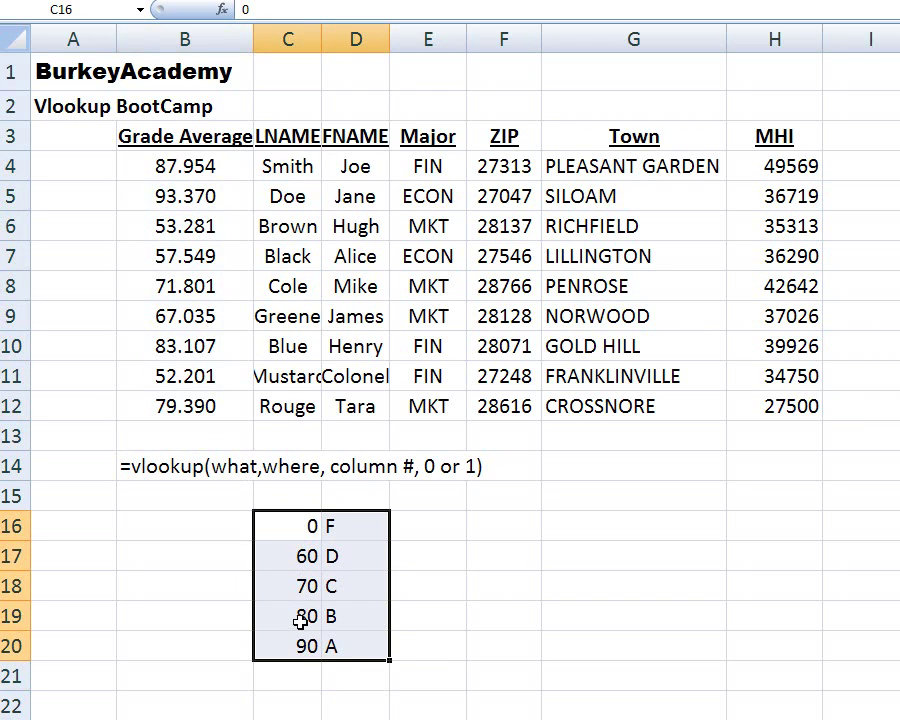
drag(348, 519, 349, 662)
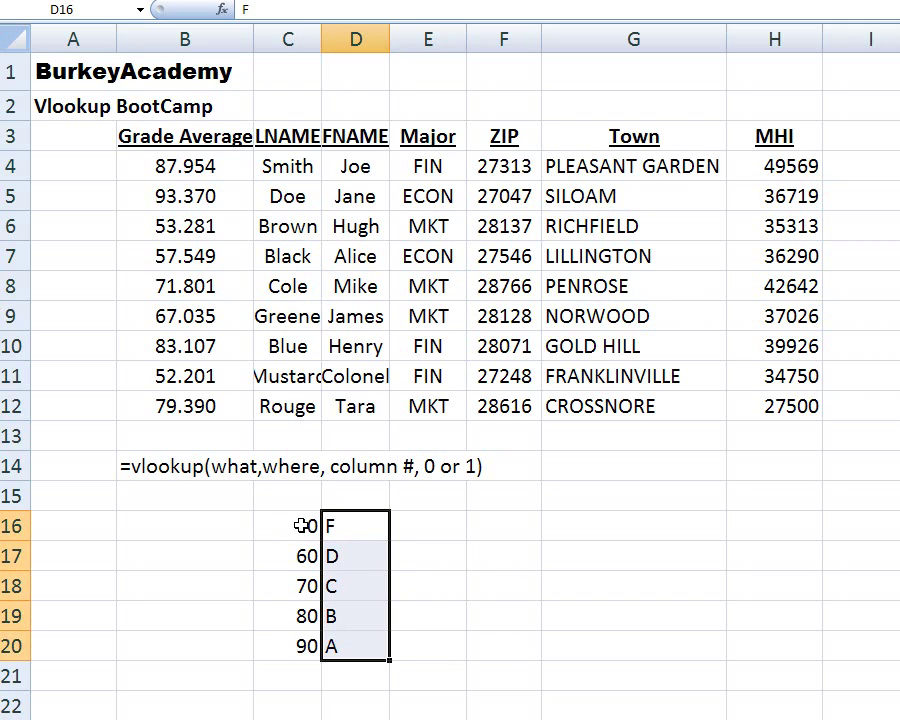
Name the grade table C16:D20 gradlook and check the name by jumping to its range.
drag(301, 523, 333, 640)
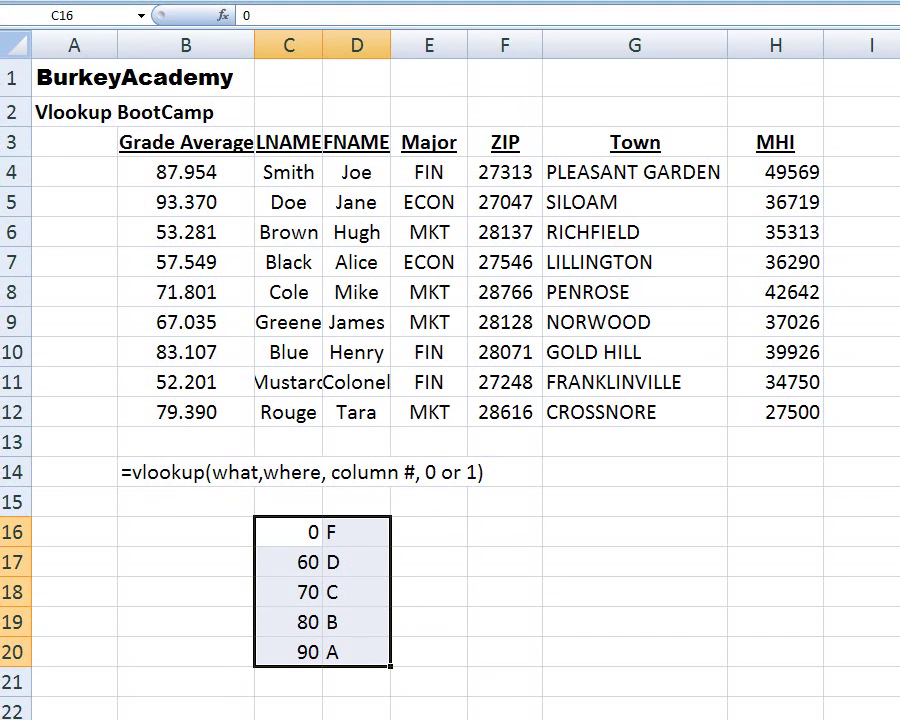
click(106, 15)
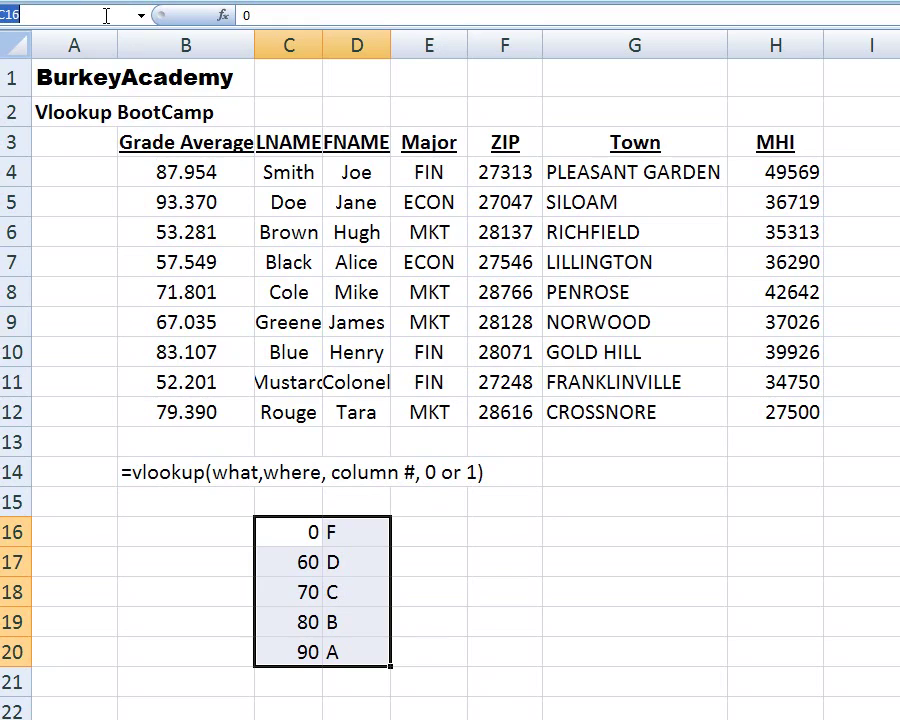
text(gradlook)
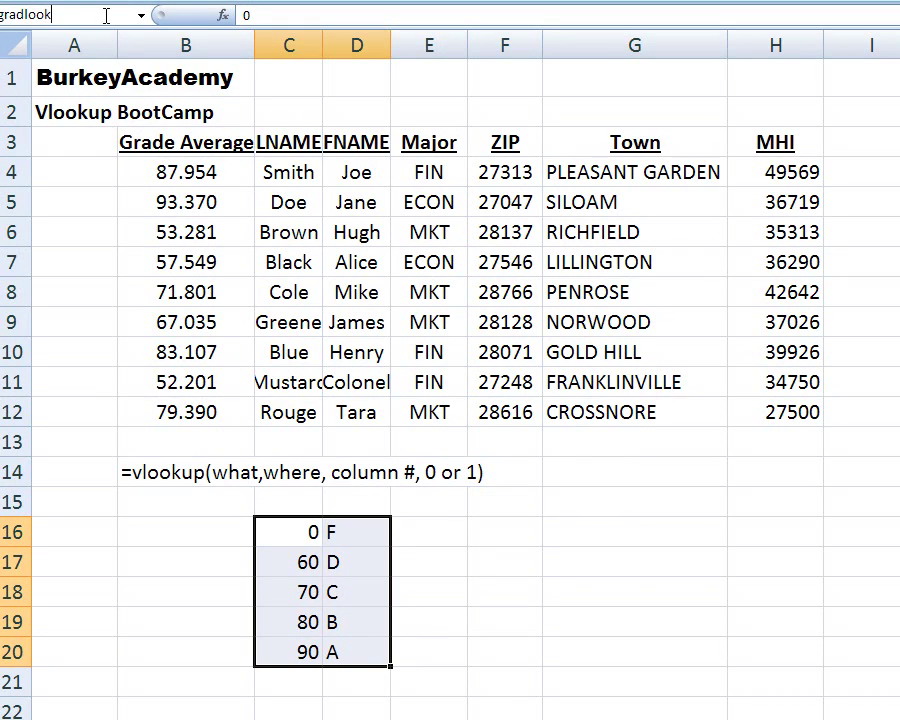
key(Return)
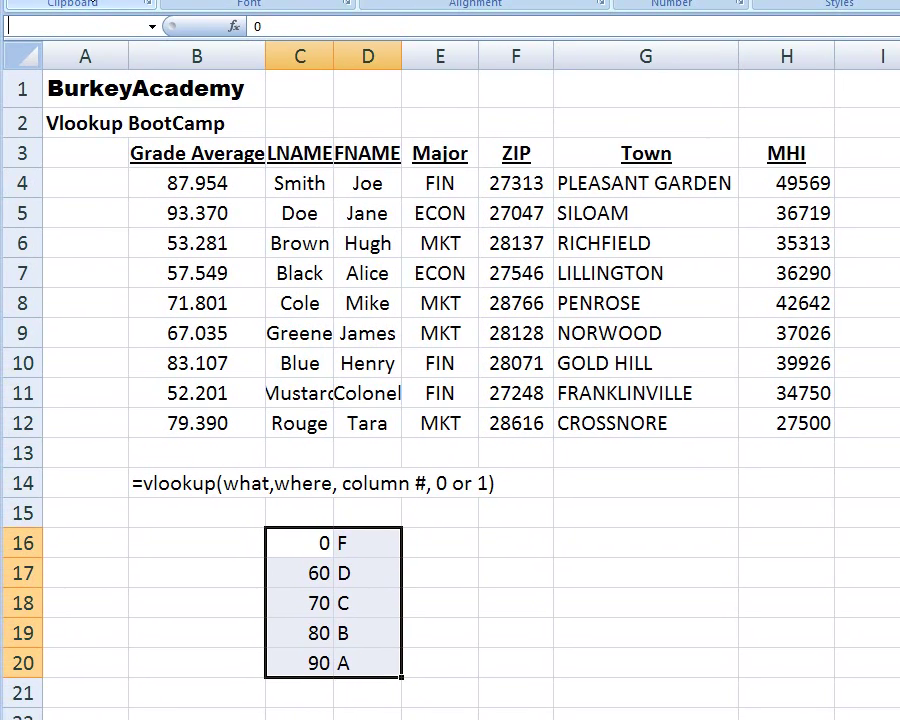
key(Return)
click(540, 575)
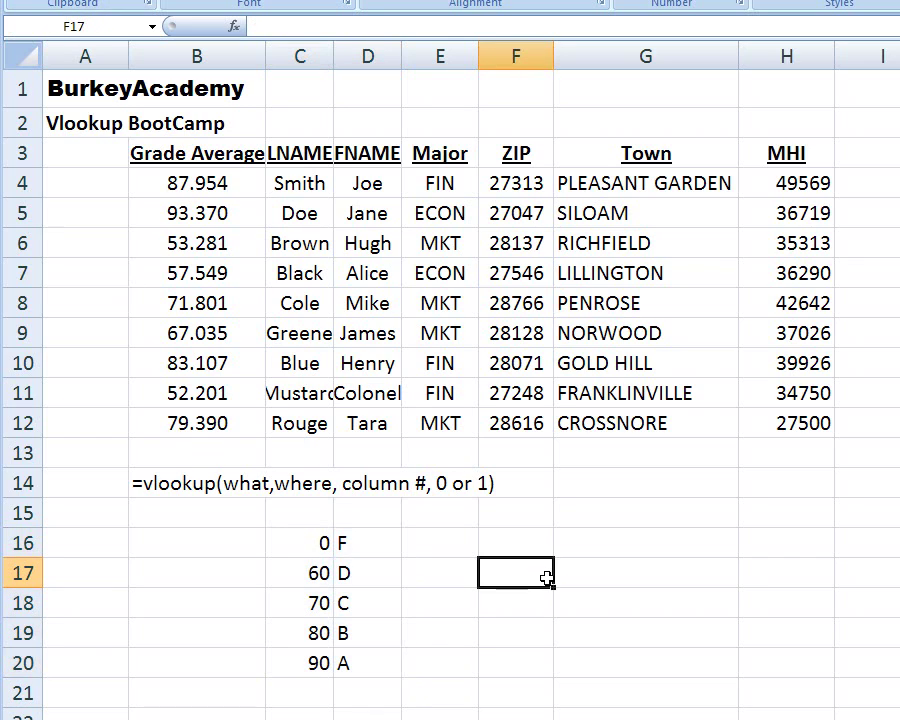
click(154, 30)
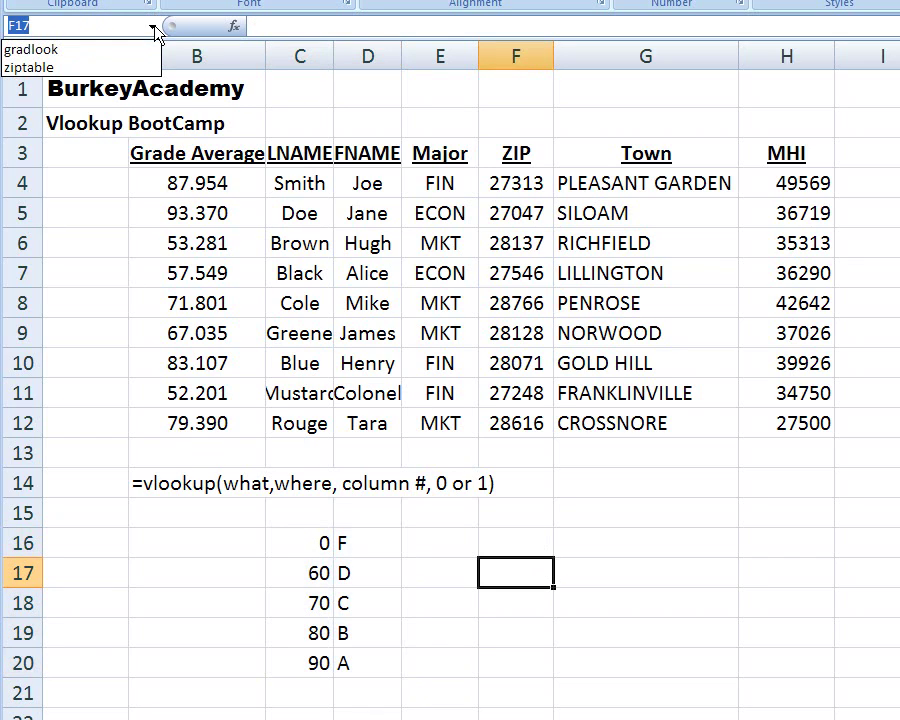
click(45, 50)
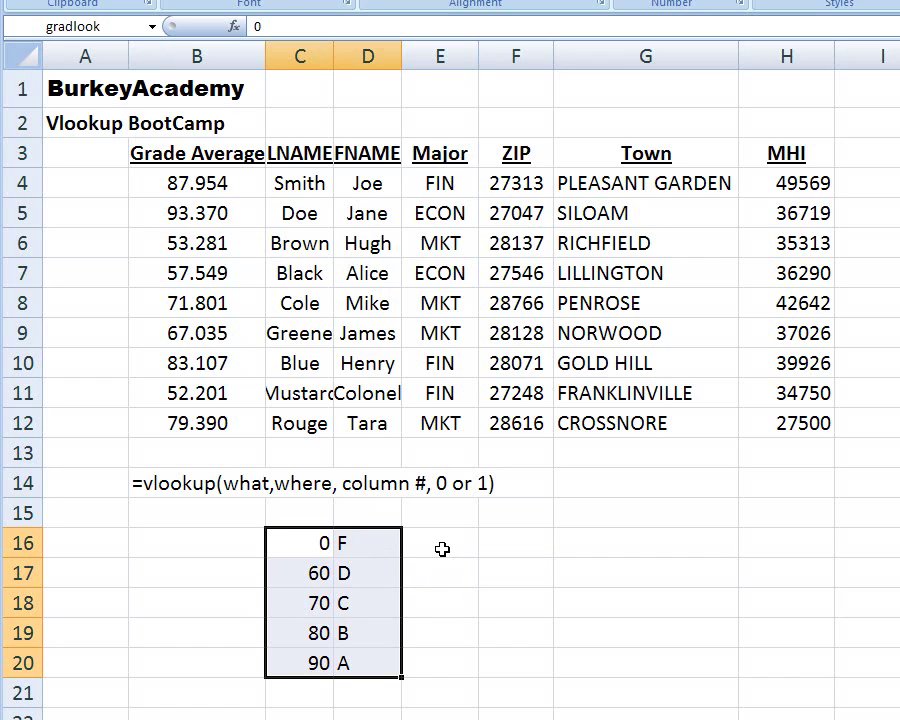
Add the underlined header Letter in cell A3, beside Grade Average.
click(81, 162)
text(L)
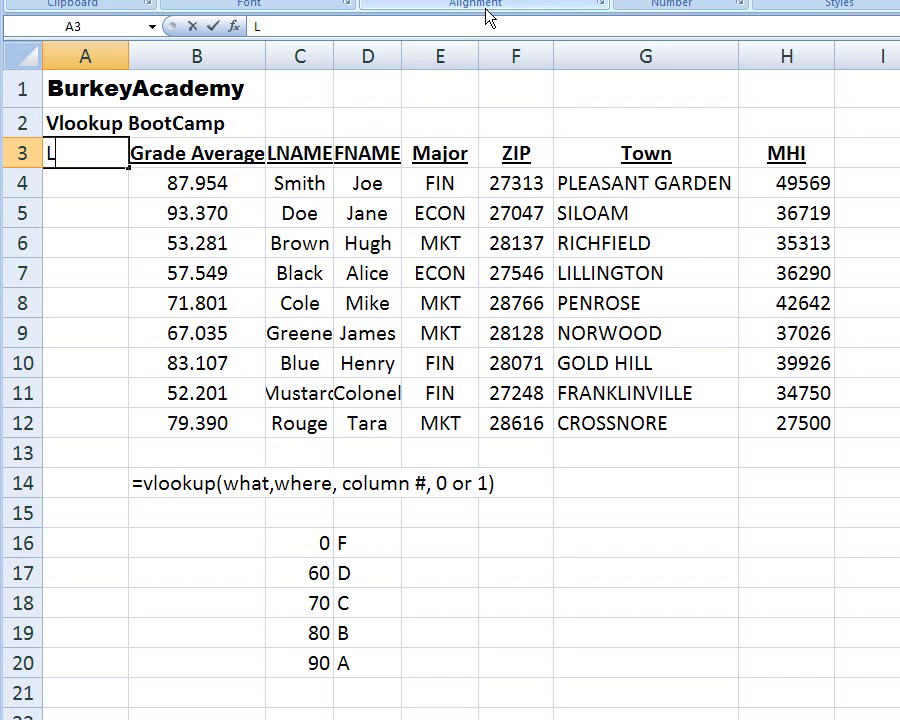
text(etter)
key(Return)
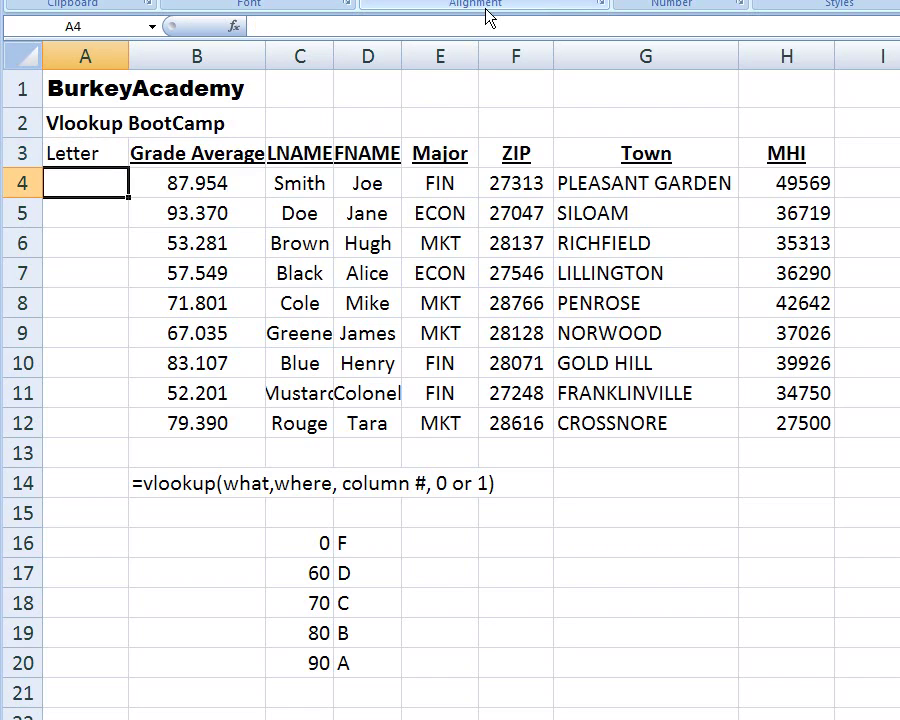
key(Up)
key(ctrl+u)
Enter =vlookup(b4,gradlook,2,1) in A4 to look up the first student's letter grade by approximate match.
key(Down)
text(=)
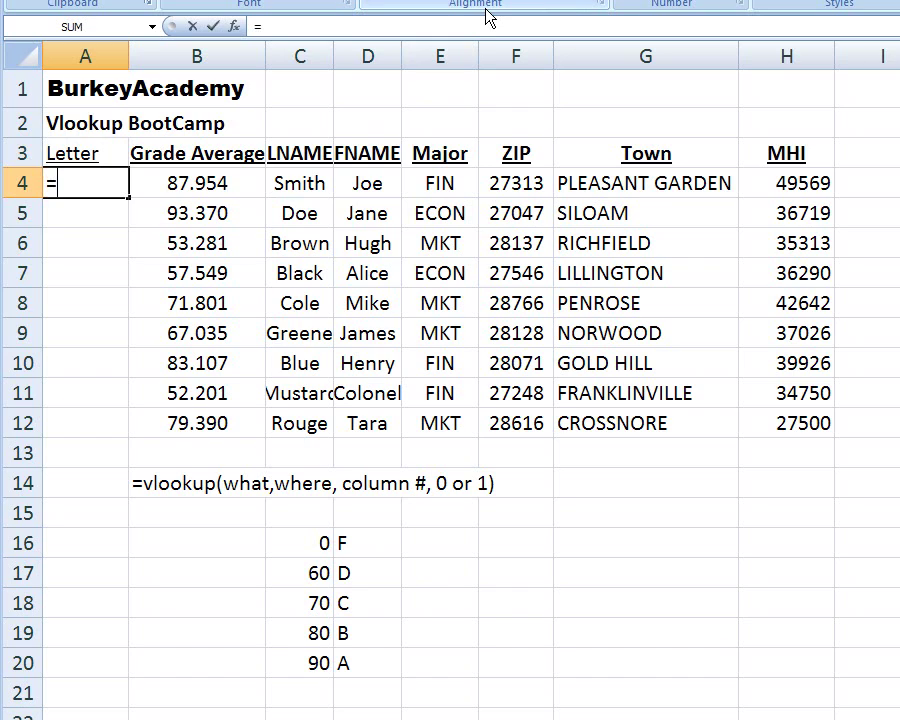
text(vlook)
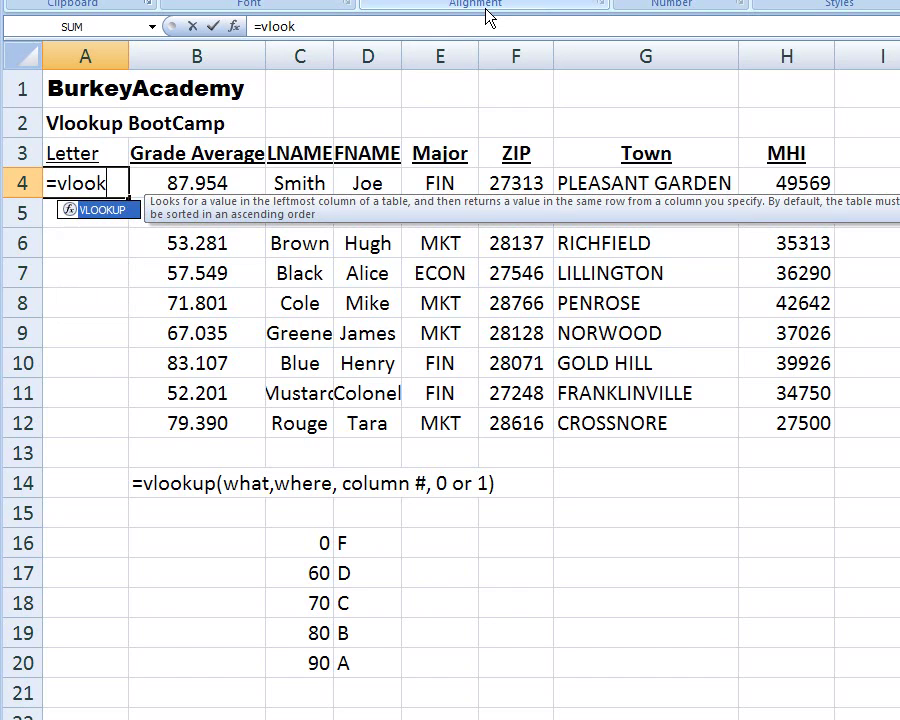
text(up()
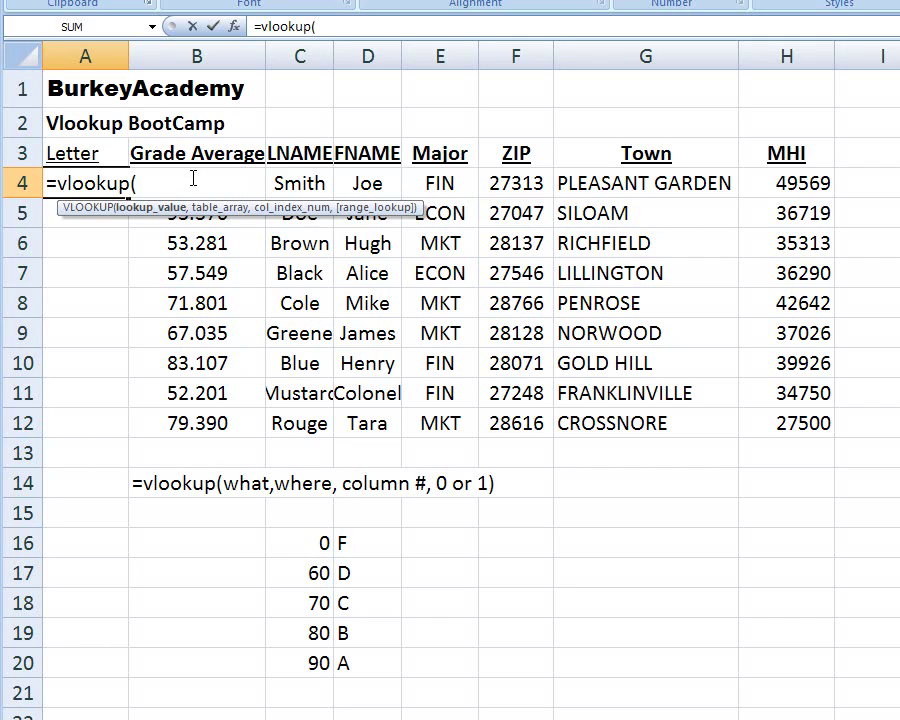
text(b)
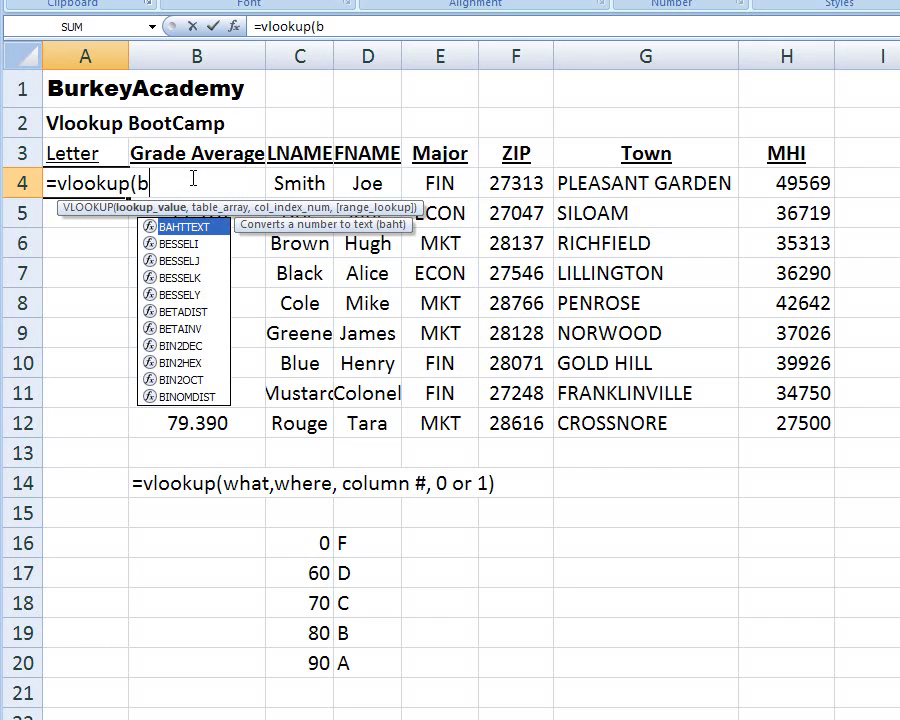
text(4,)
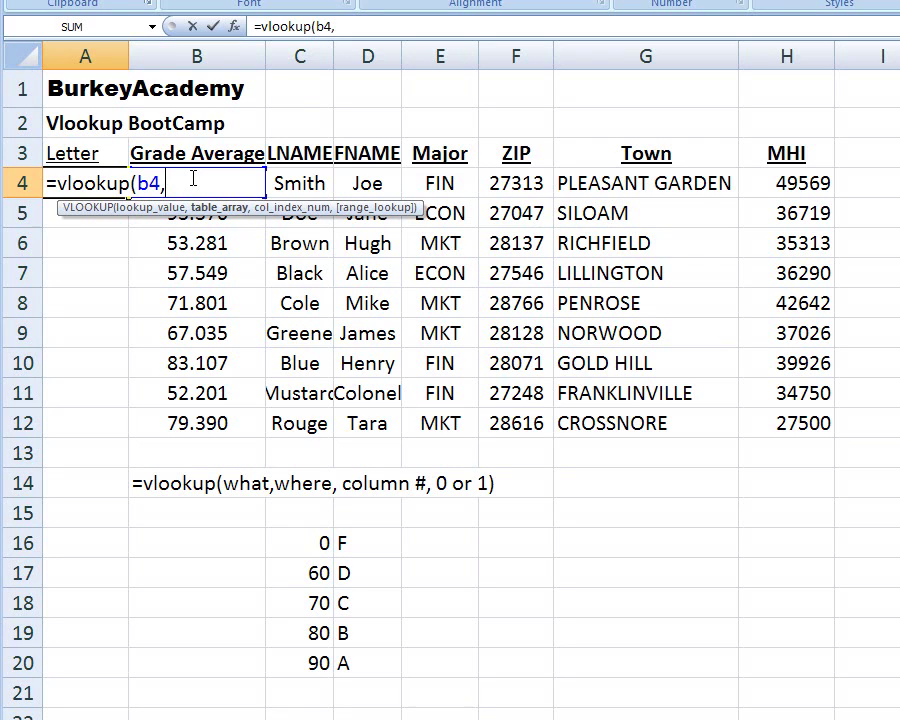
text(gradlook)
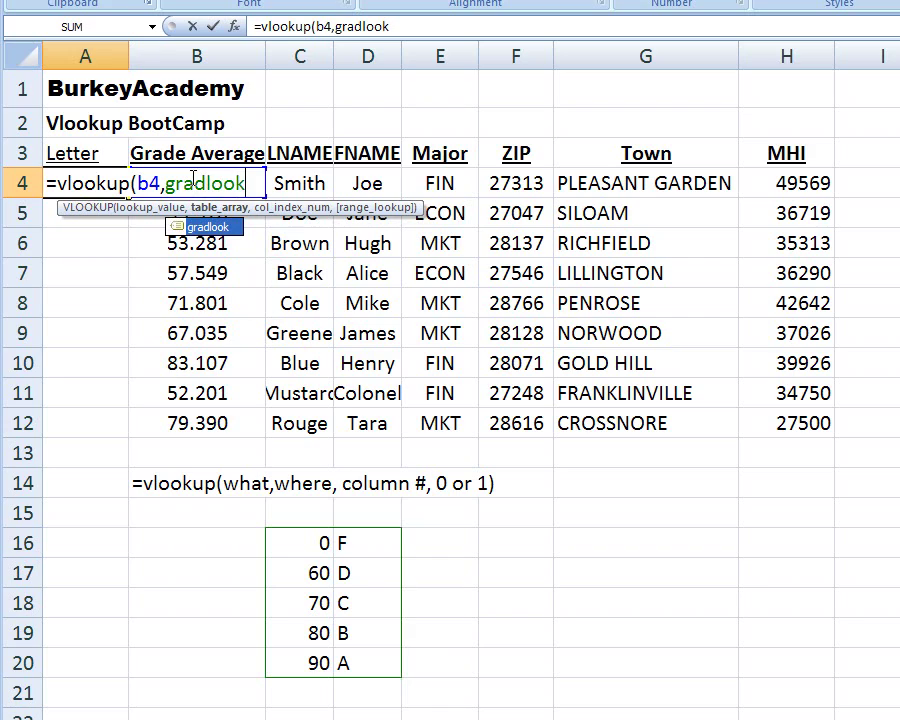
text(,)
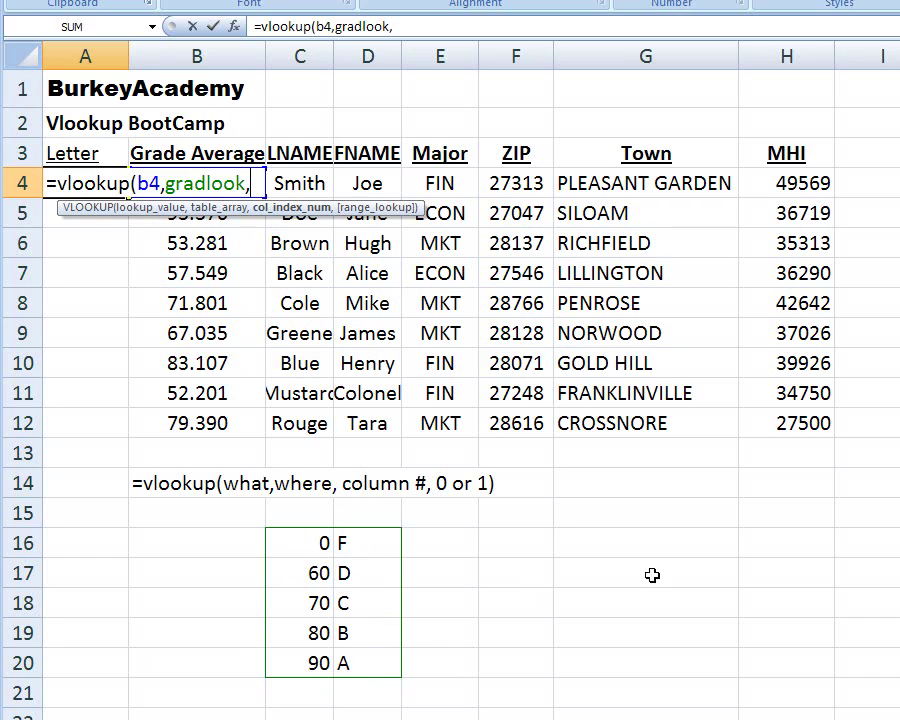
text(2)
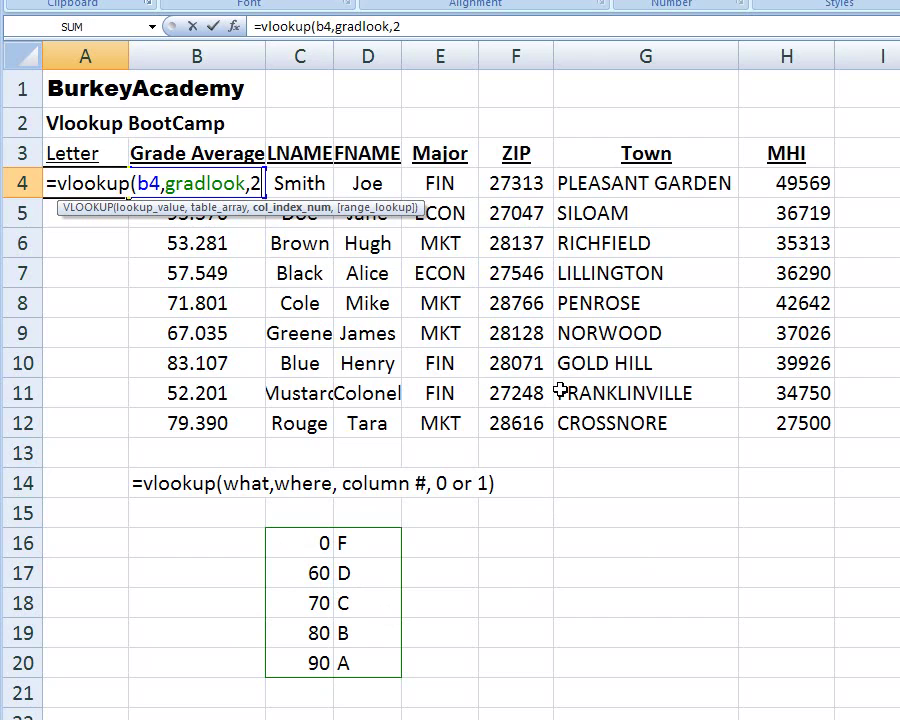
text(,)
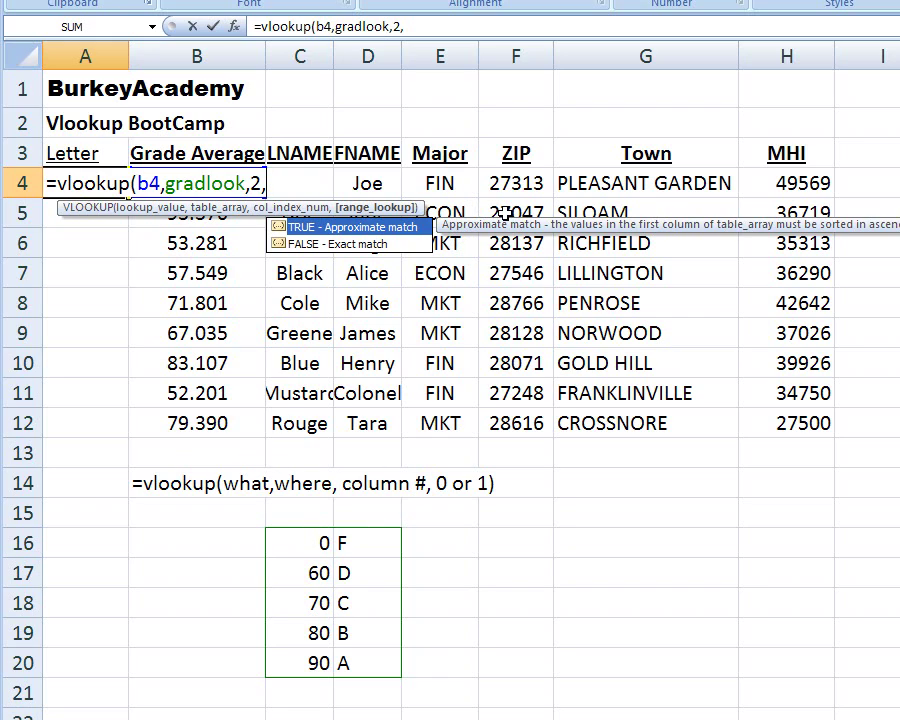
text(1))
key(Return)
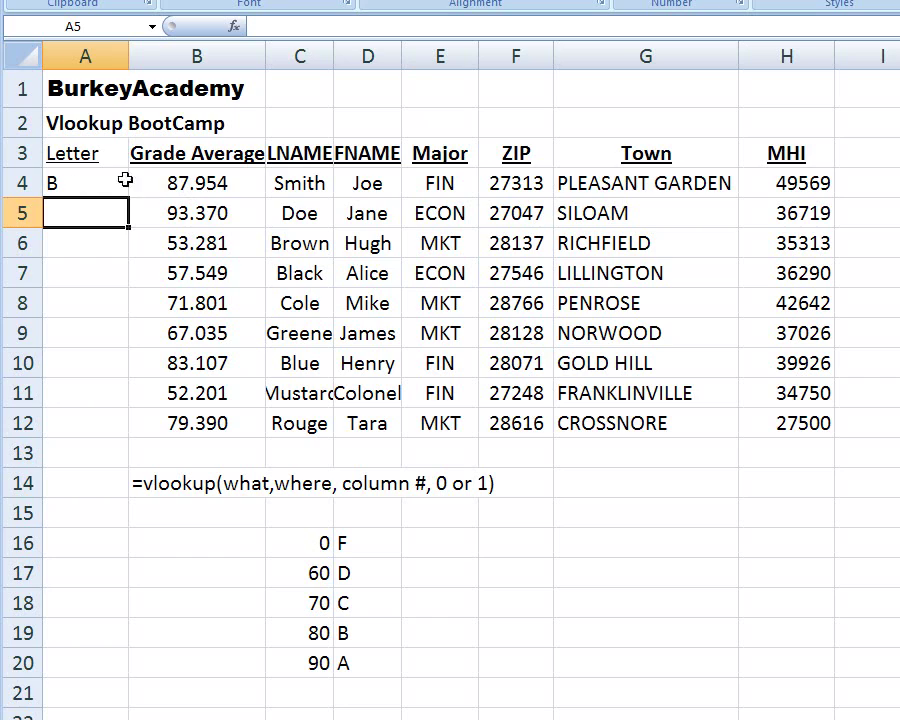
Check the grade average in B4, and copy the letter grade formula from A4 down through A12.
click(185, 180)
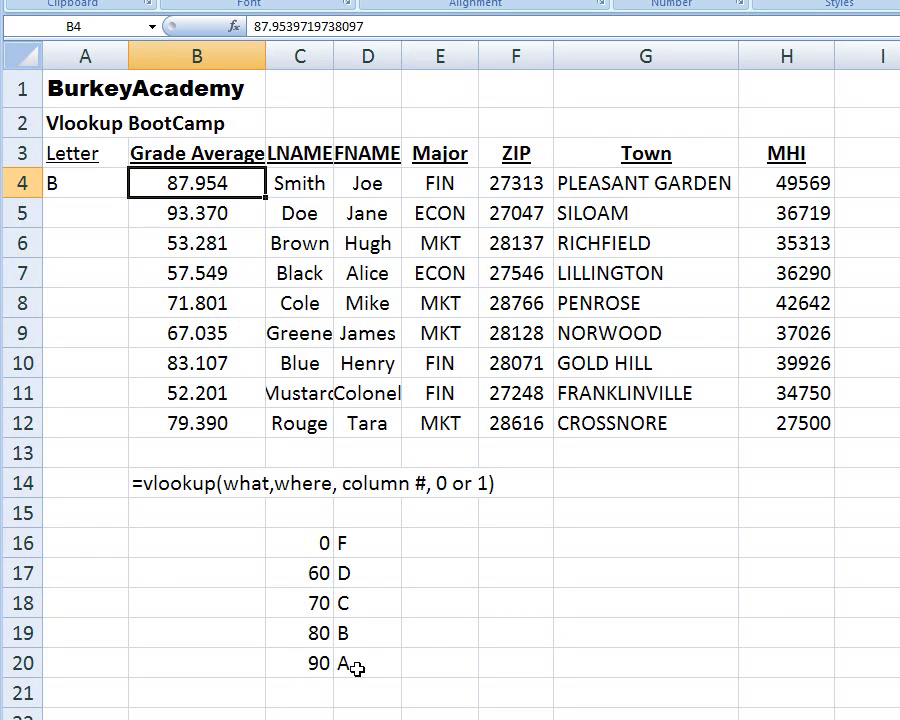
click(56, 179)
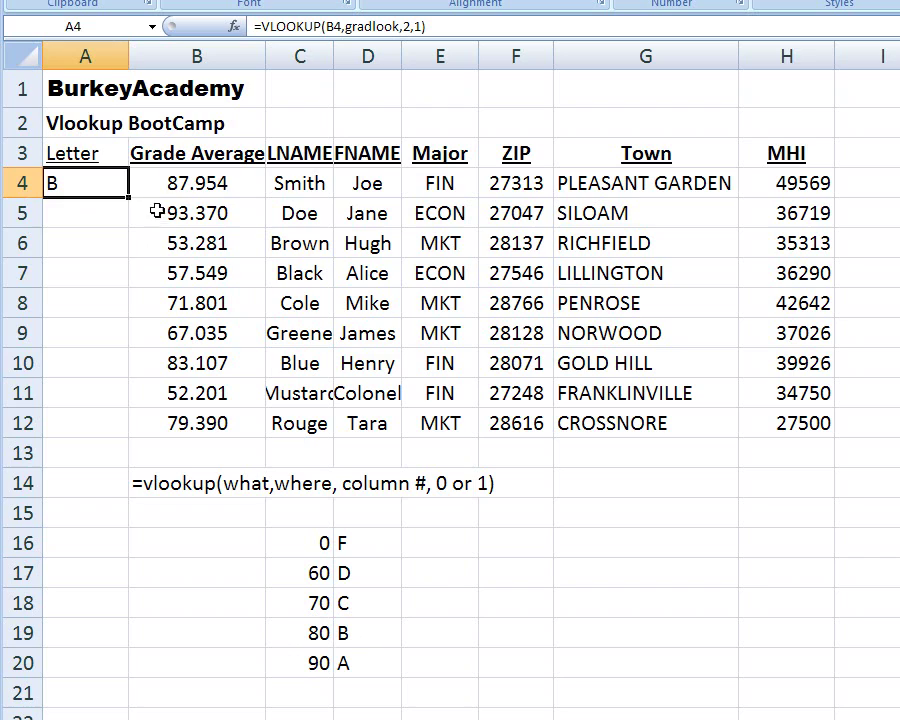
drag(128, 197, 128, 431)
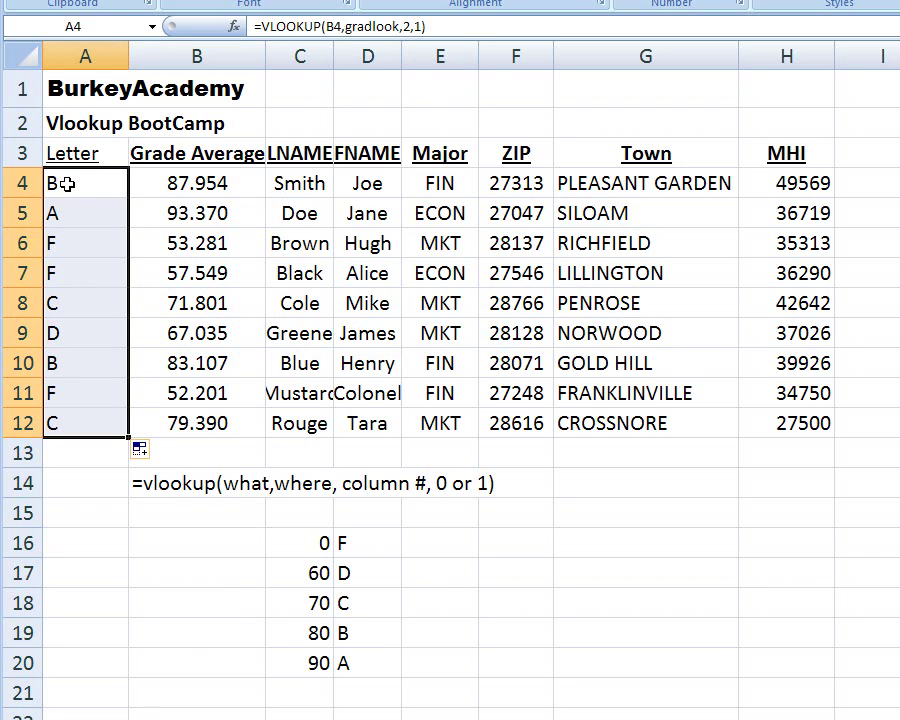